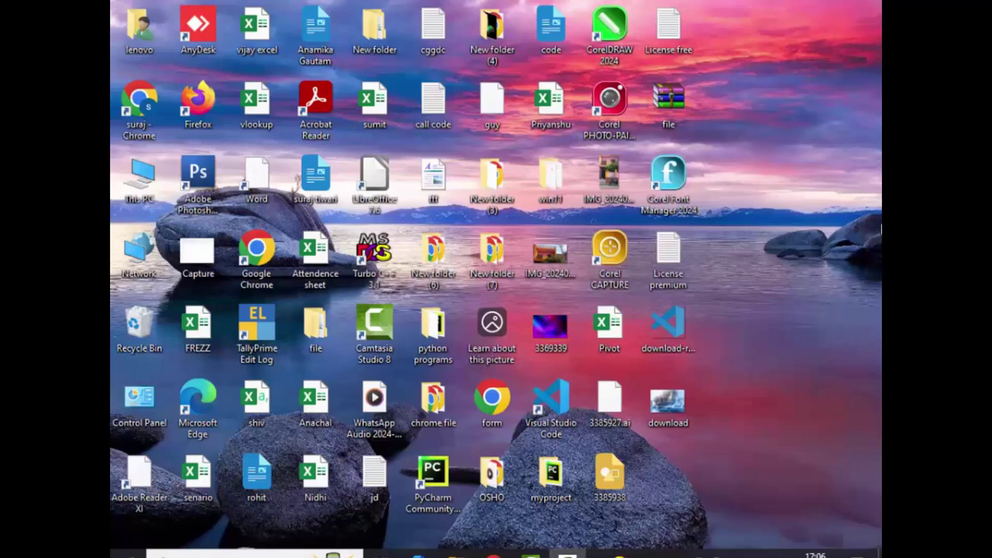
Step: Refresh the Windows desktop and open the Start menu's app list
right_click(774, 97)
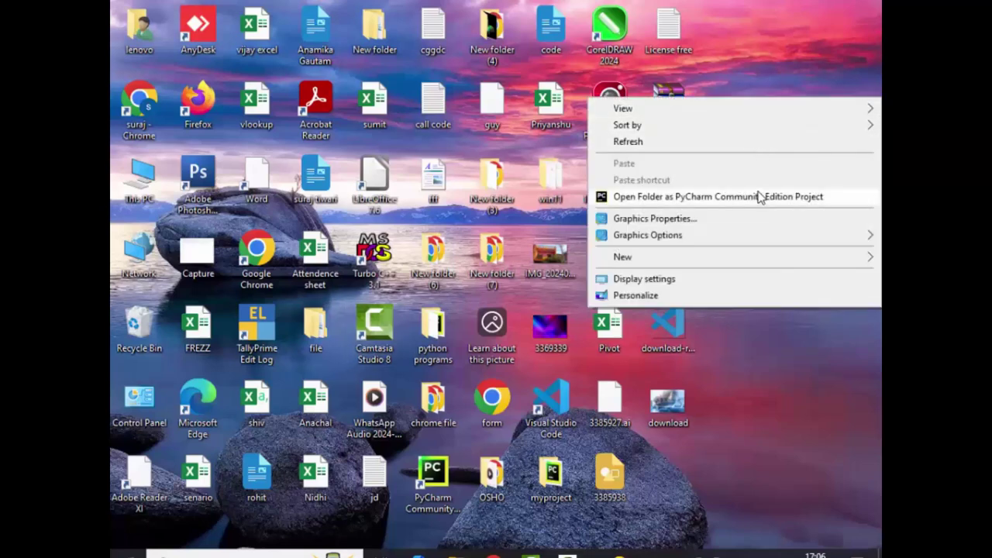
click(771, 141)
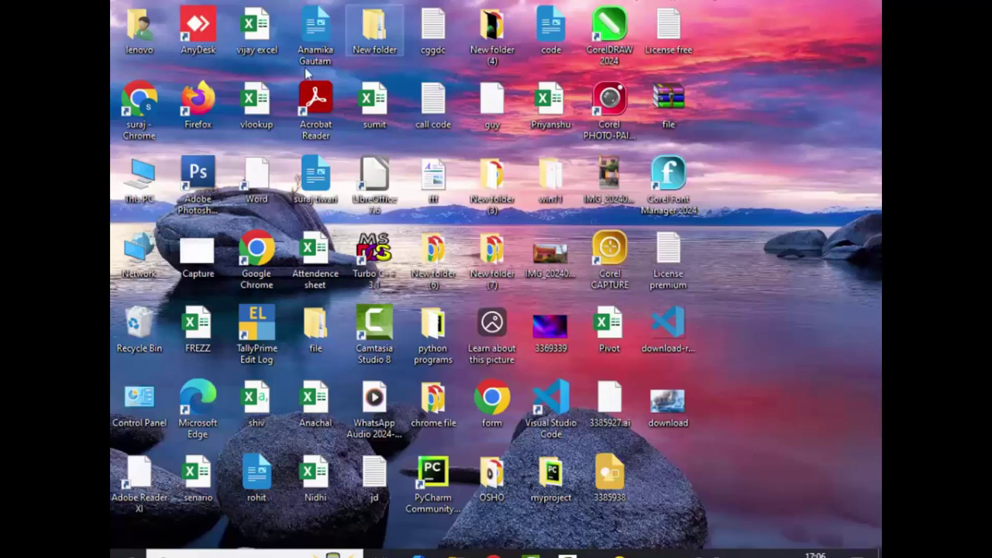
key(super)
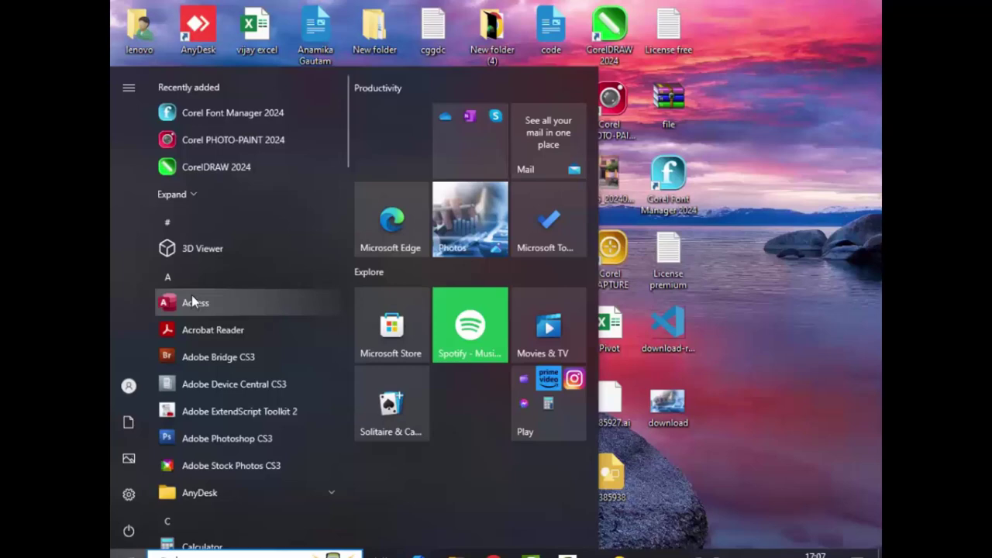
Step: Launch Access and create the blank database Database11
click(191, 298)
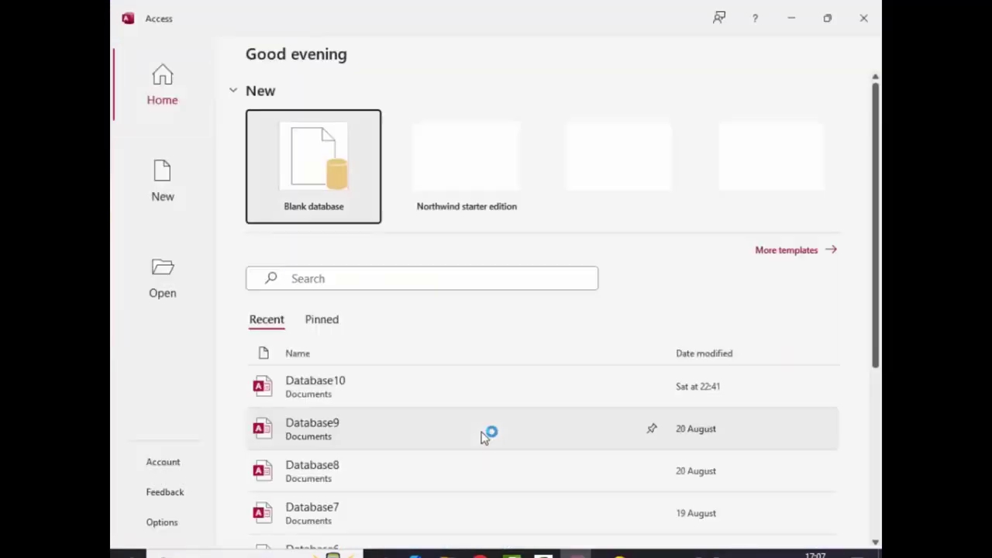
click(300, 161)
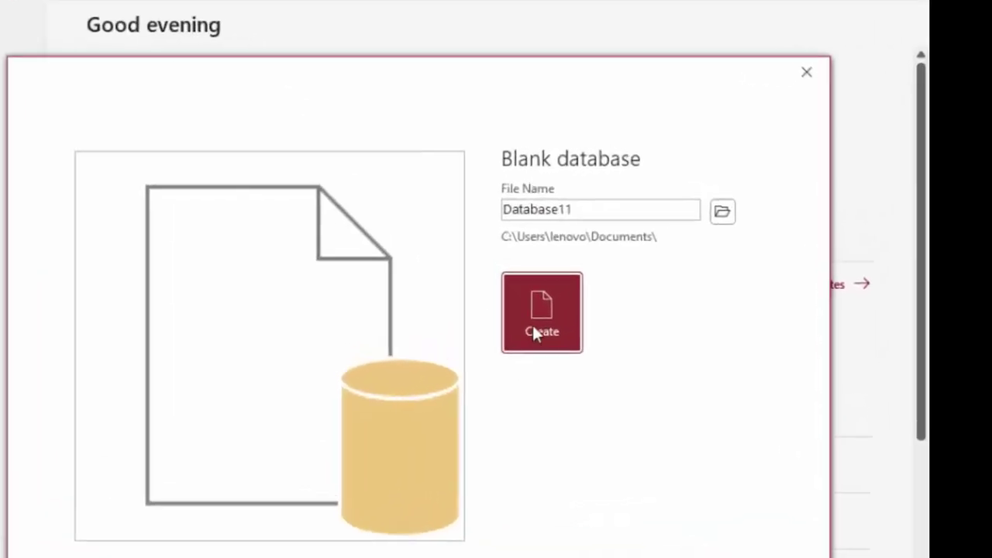
click(584, 276)
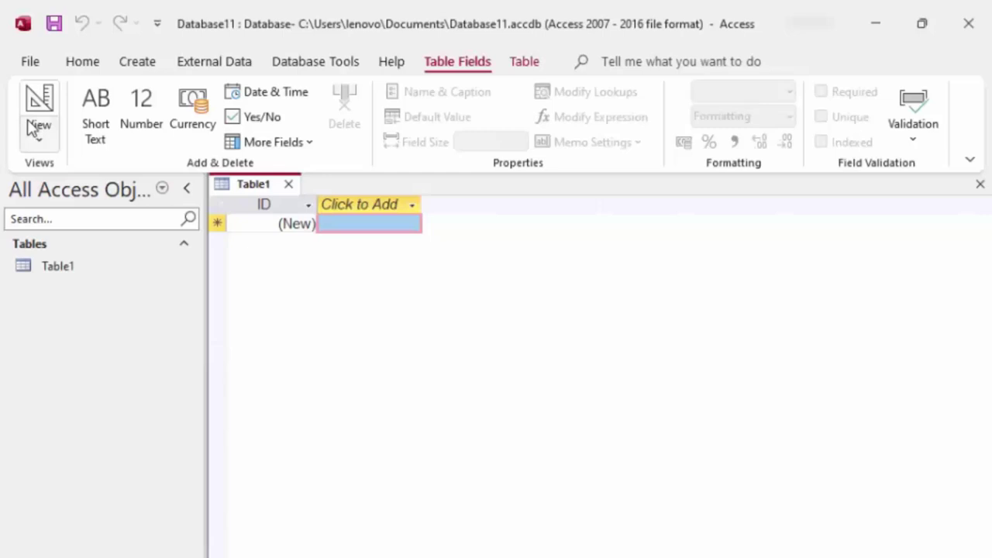
Step: Switch Table1 to Design view, saving it under the name Result
click(37, 132)
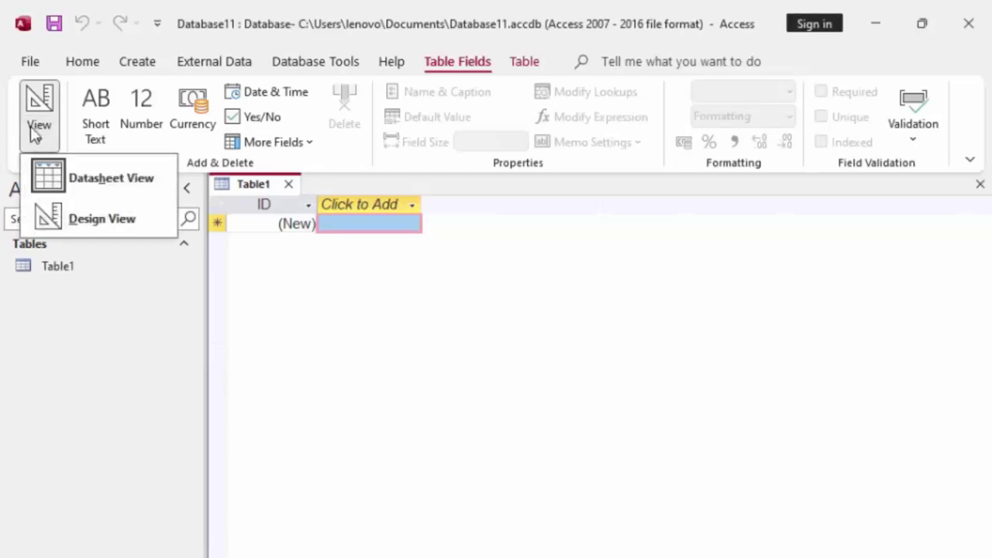
click(67, 220)
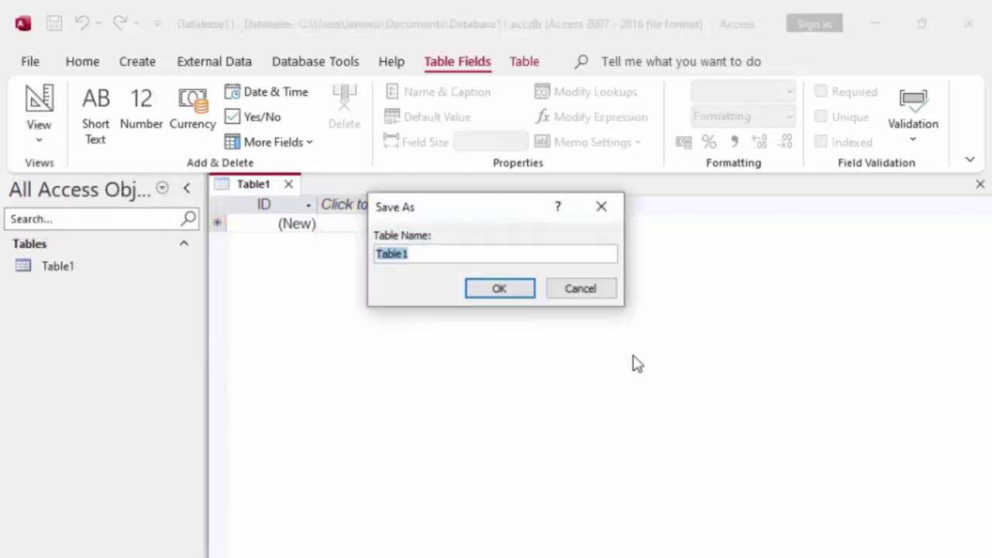
key(BackSpace)
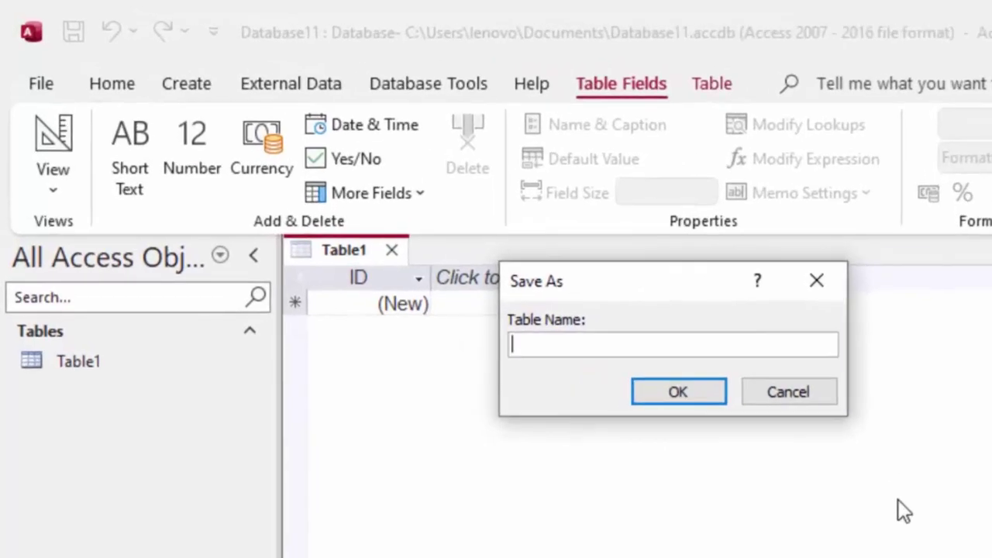
text(R)
text(esul)
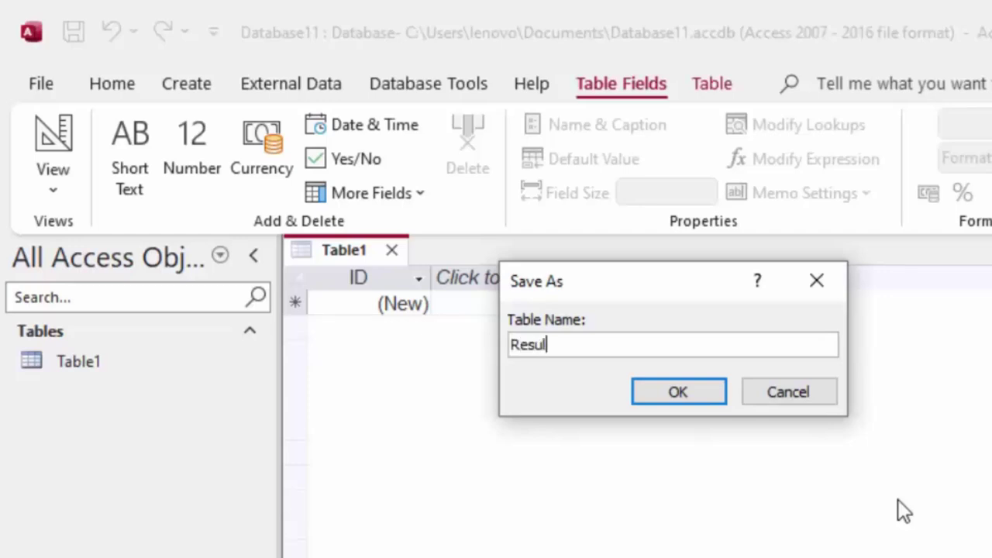
text(t)
key(Return)
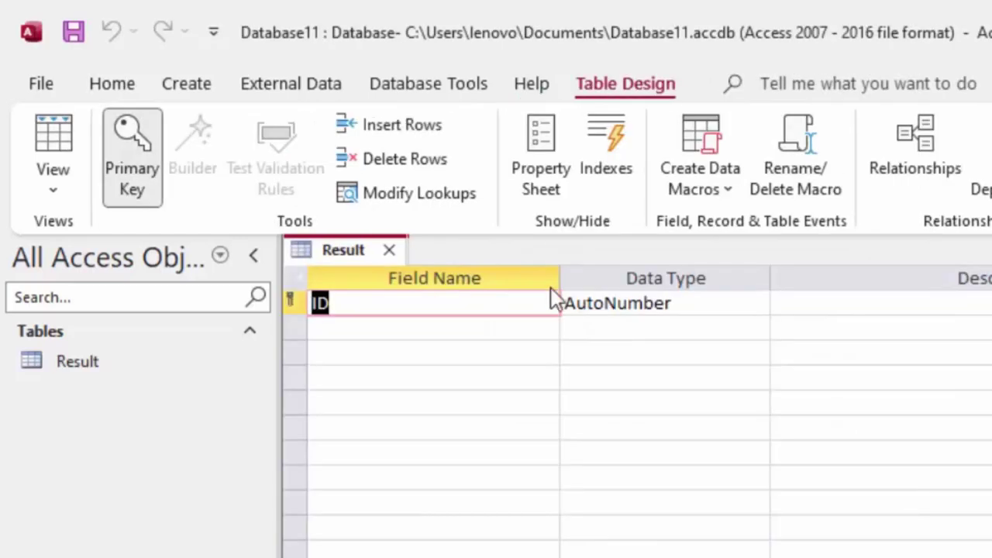
click(347, 303)
Step: Rename the ID field to Roll_no, keeping its AutoNumber data type
click(310, 303)
key(BackSpace)
text(R)
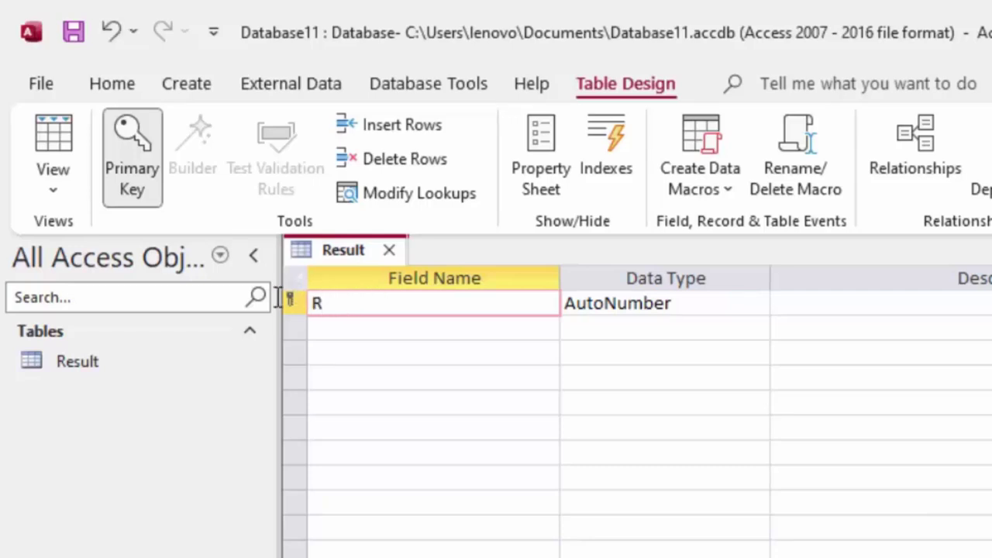
text(o)
text(ll_)
text(no)
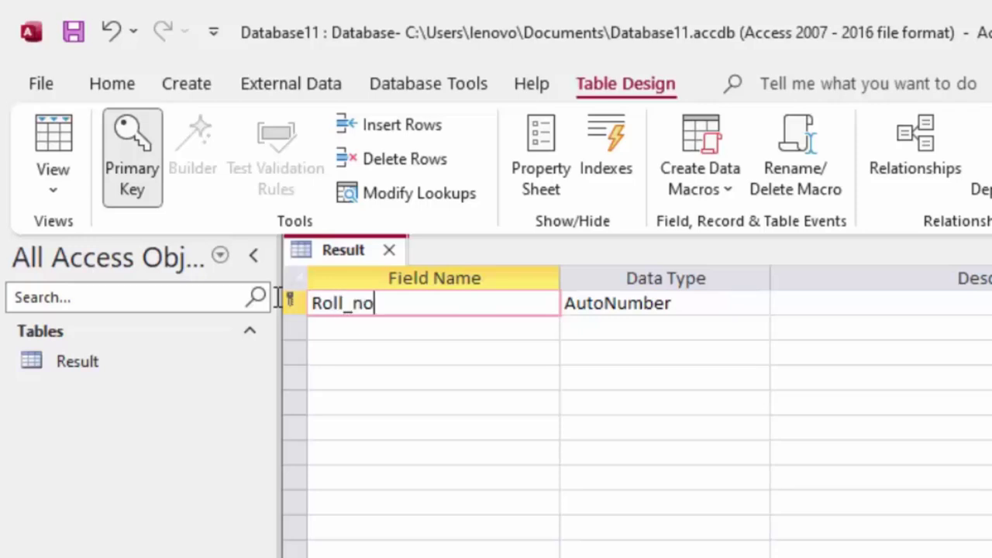
click(707, 302)
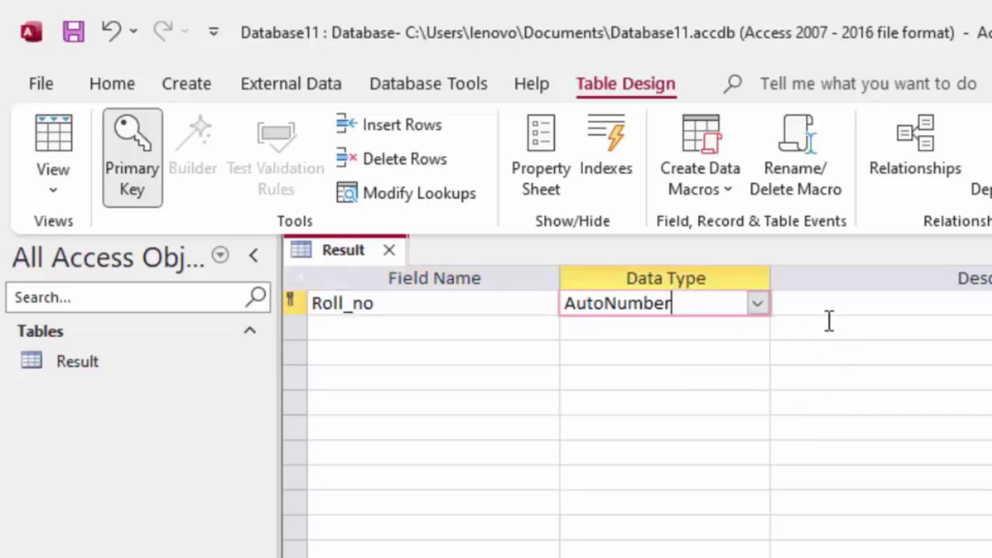
click(759, 305)
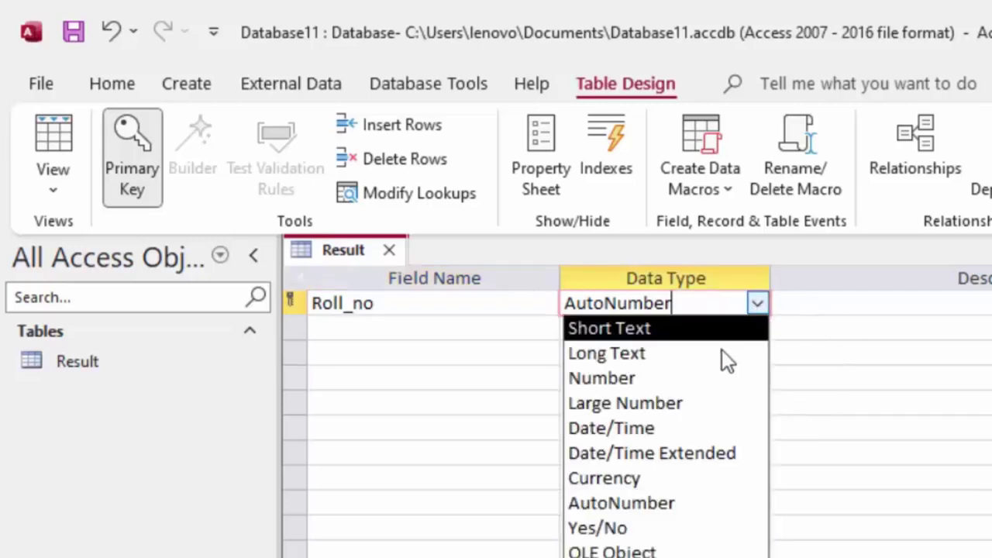
click(654, 513)
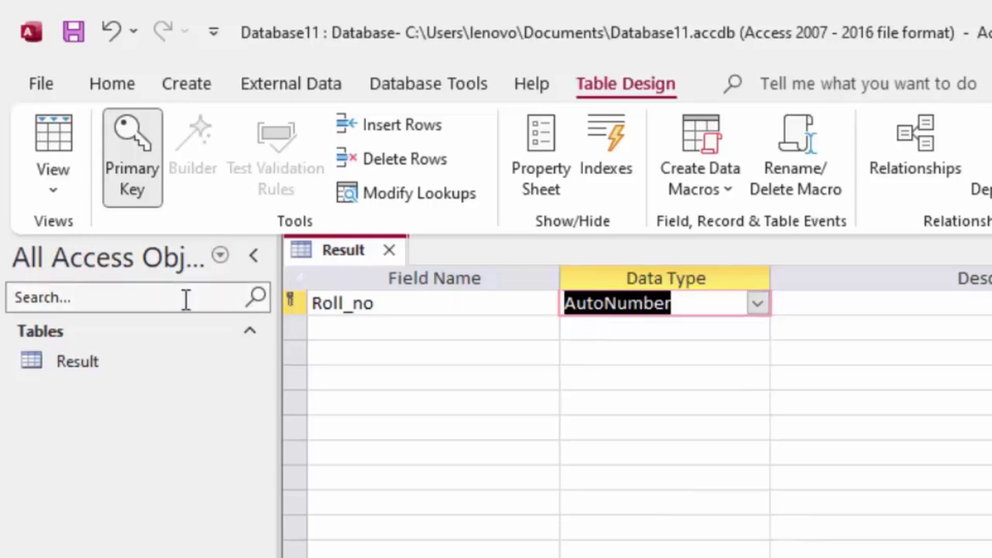
Step: Add a Name_of_Student field with the Short Text data type
click(341, 329)
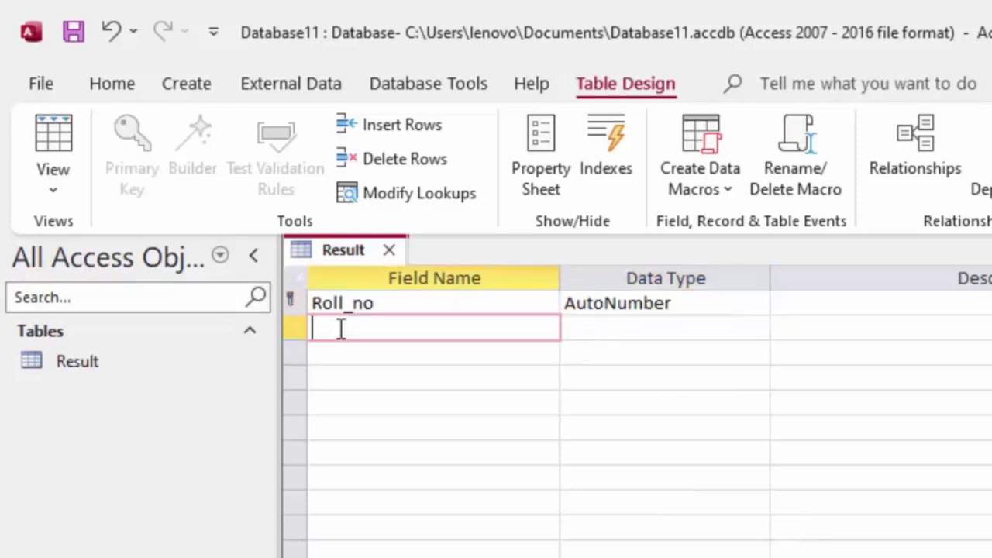
text(Name)
text(_of)
text(_Stu)
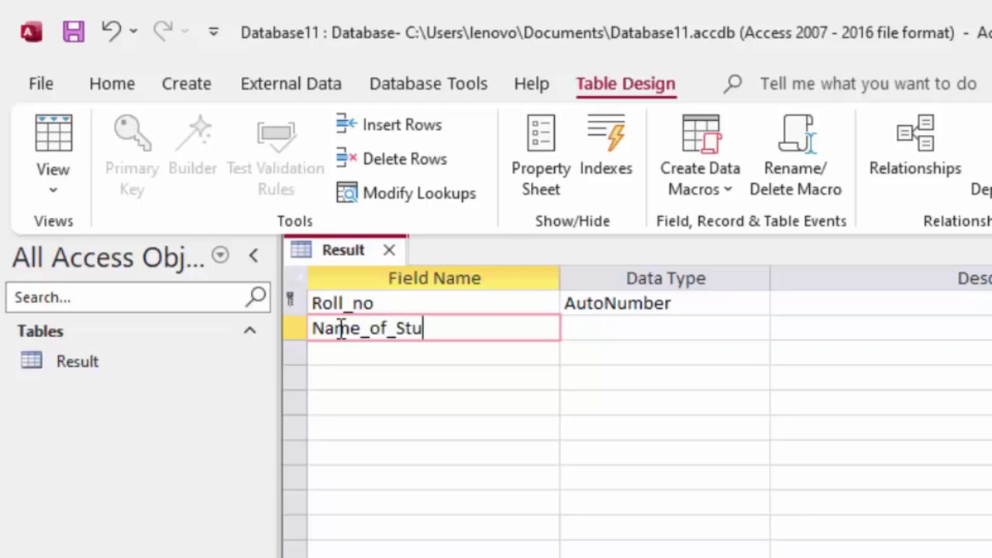
text(dent)
click(707, 330)
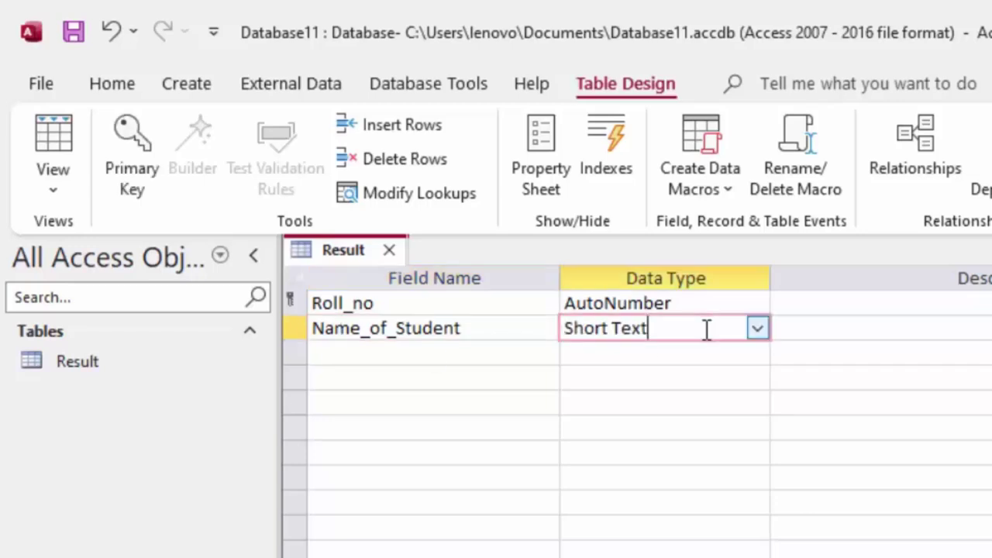
click(758, 332)
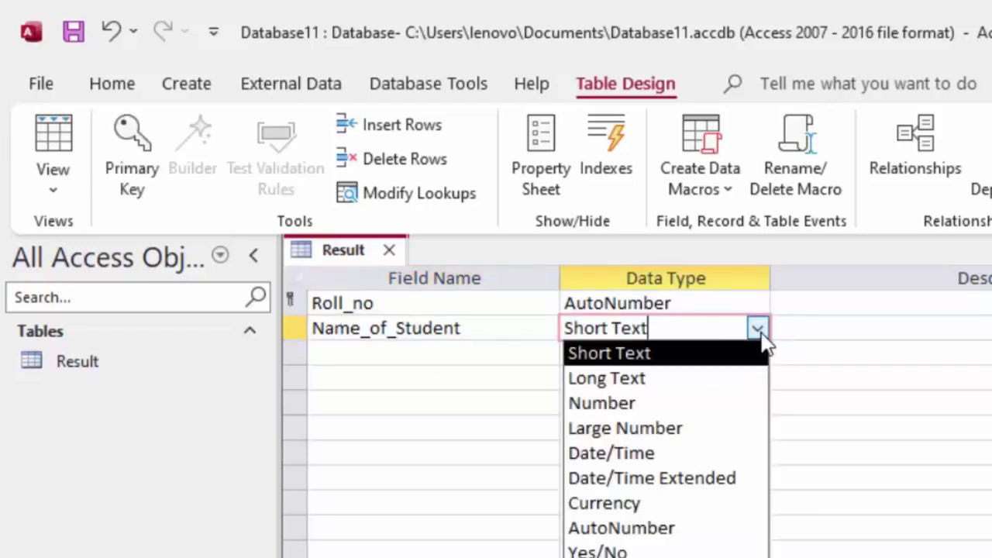
click(635, 350)
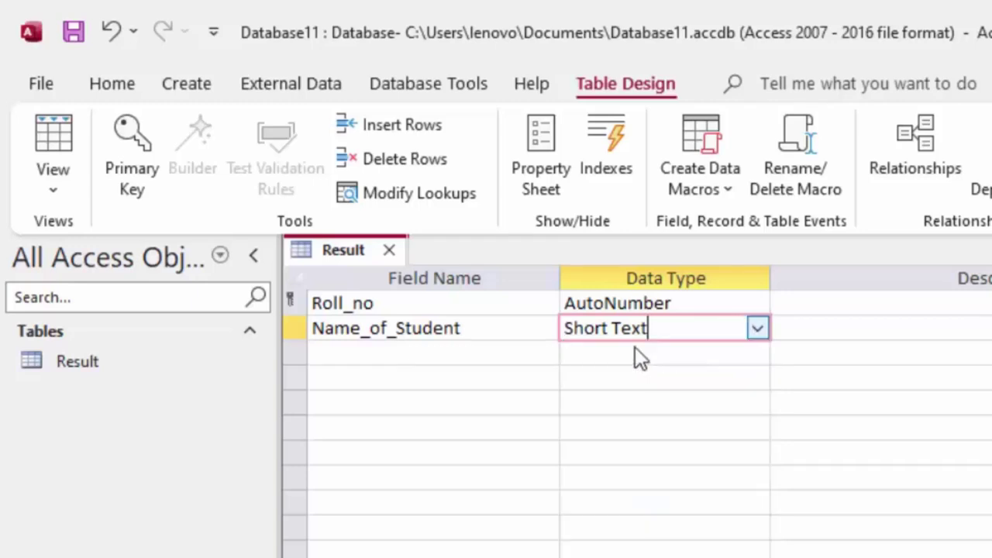
click(383, 333)
Step: Add Hindi, Maths and English as Short Text fields
click(390, 353)
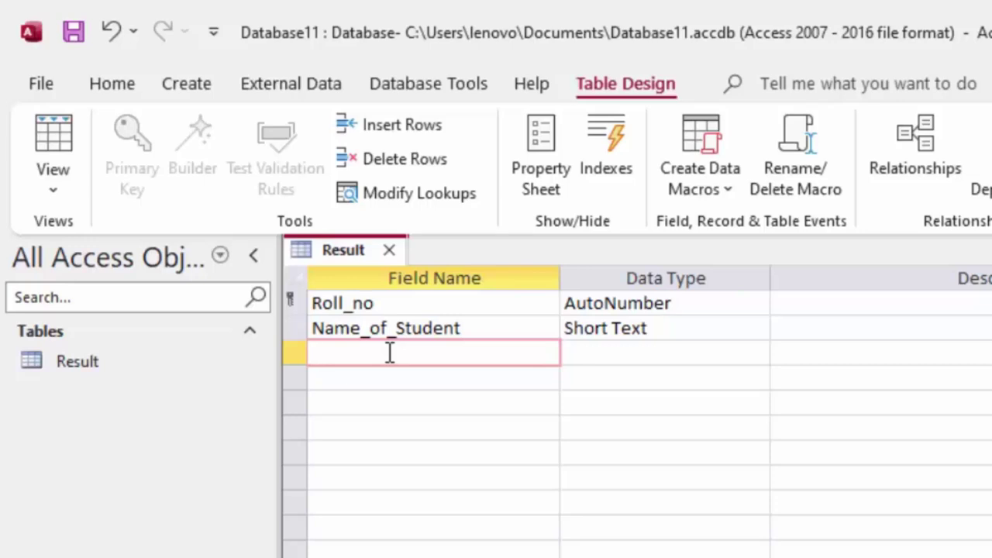
text(Hind)
text(i)
key(Tab)
key(Tab)
key(Tab)
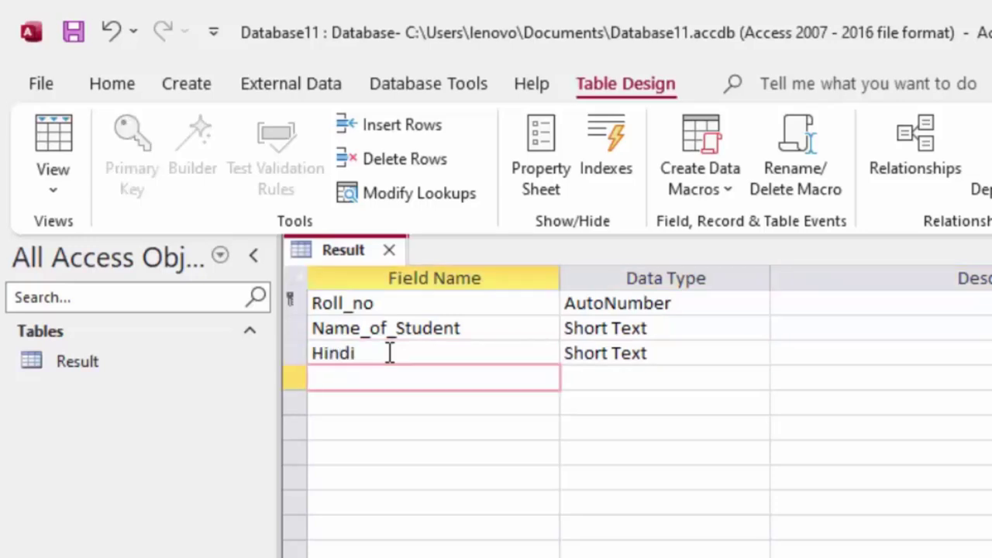
text(Ma)
text(ths)
key(Tab)
key(Tab)
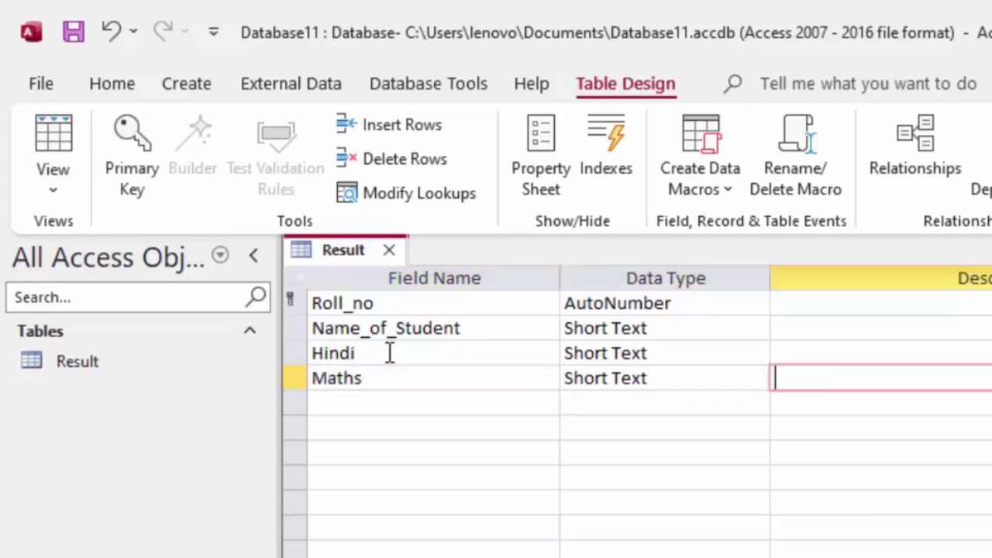
key(Tab)
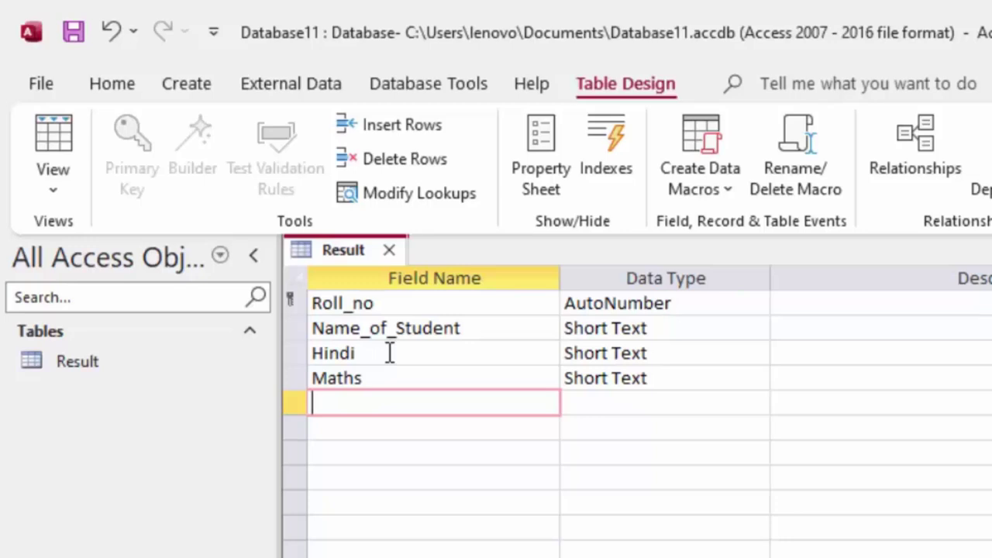
text(En)
text(glis)
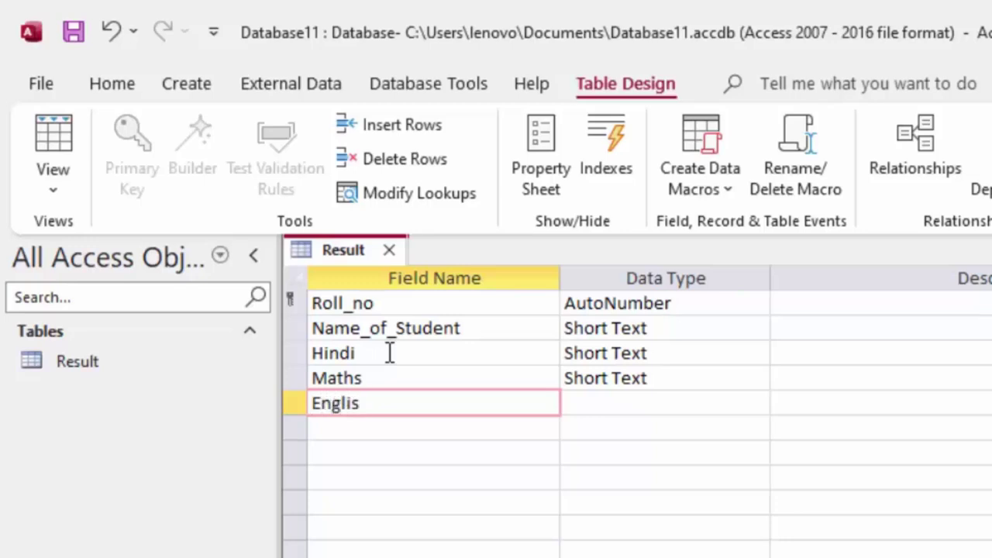
text(h)
key(Tab)
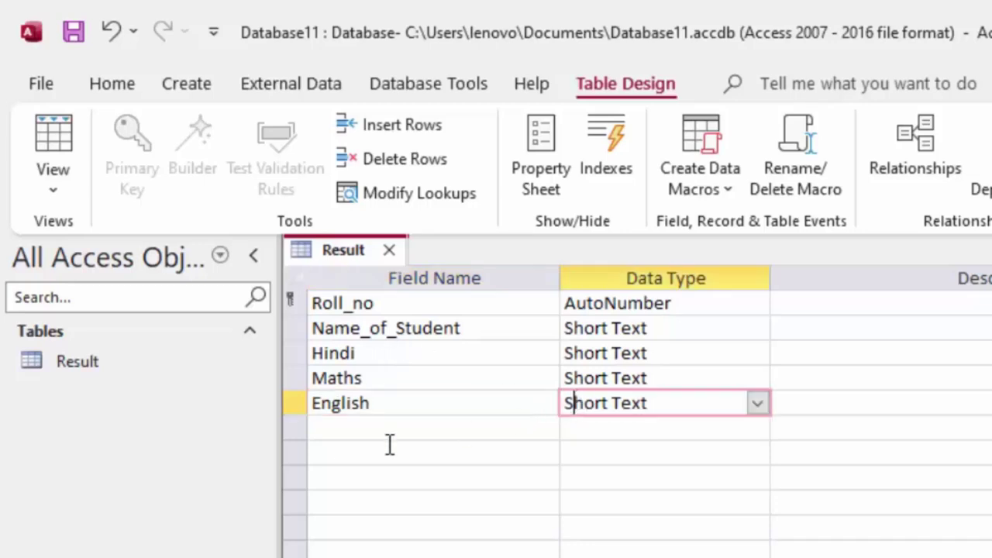
Step: Add the Sst field as Short Text and start the Science field
click(358, 419)
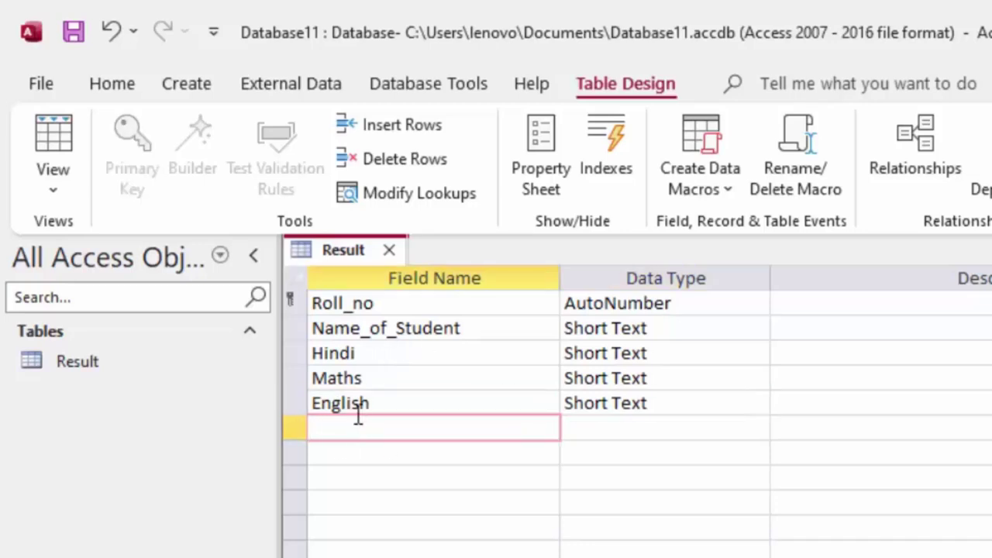
text(Sst)
click(712, 447)
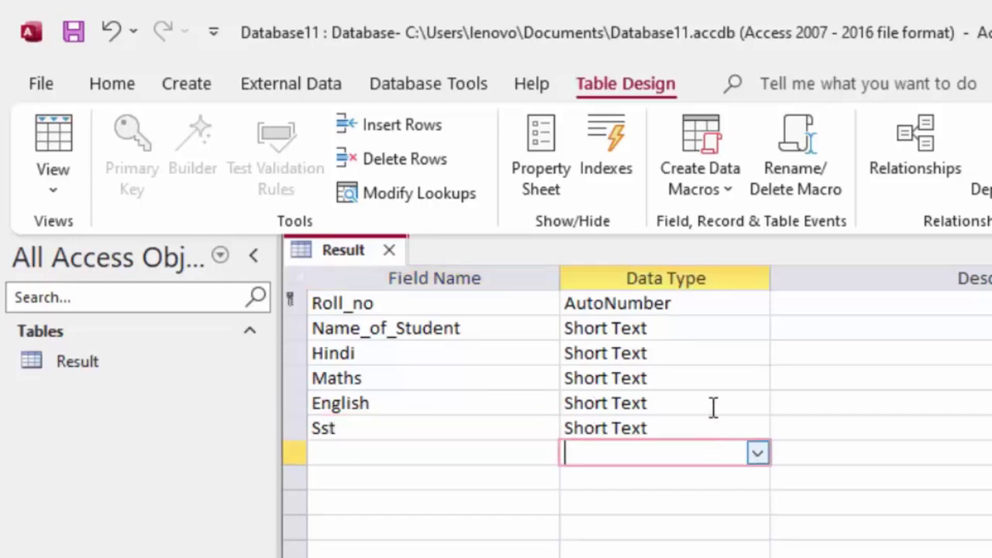
click(350, 452)
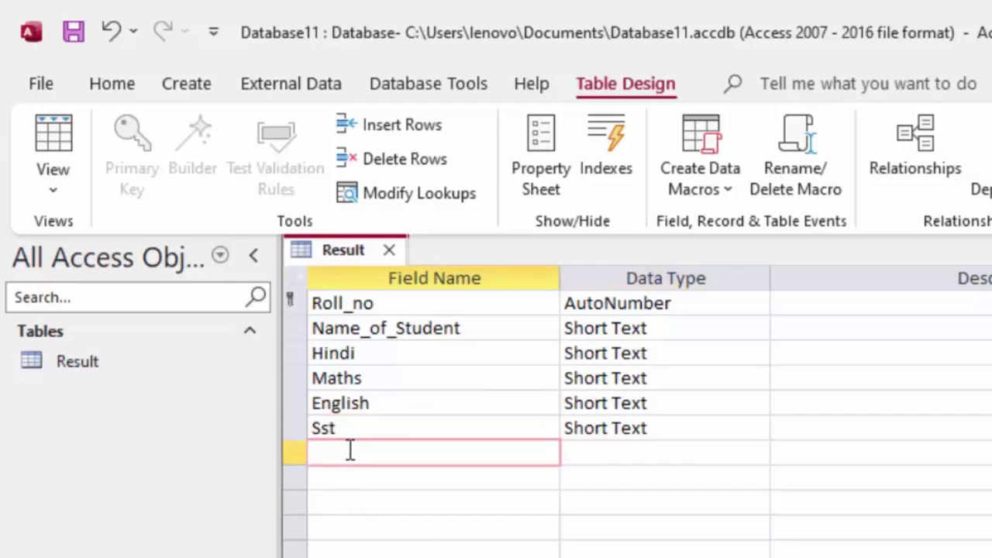
text(Sc)
text(ienc)
text(e)
Step: Change the Science, Sst, English, Maths and Hindi fields to the Number data type
click(593, 451)
click(755, 452)
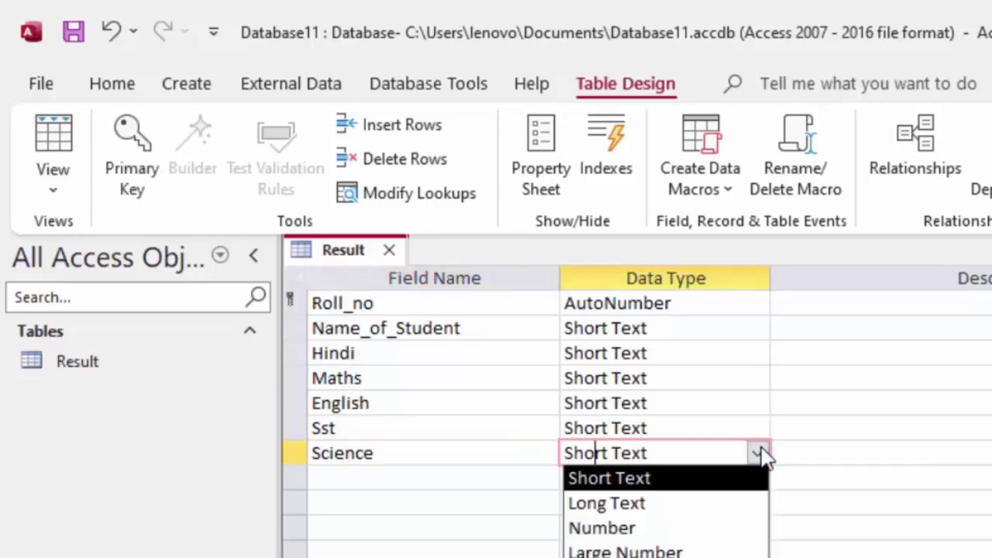
click(690, 527)
click(664, 428)
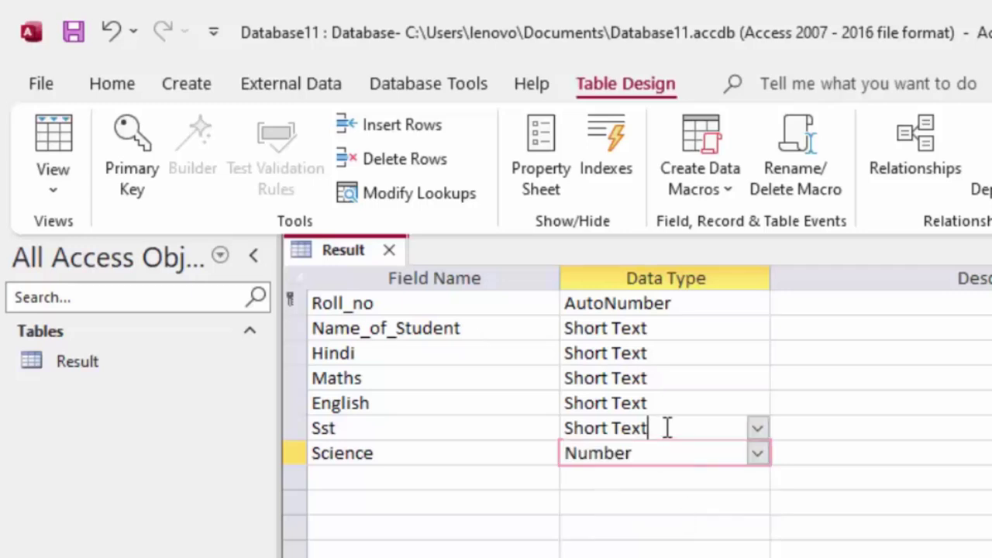
click(757, 431)
click(691, 503)
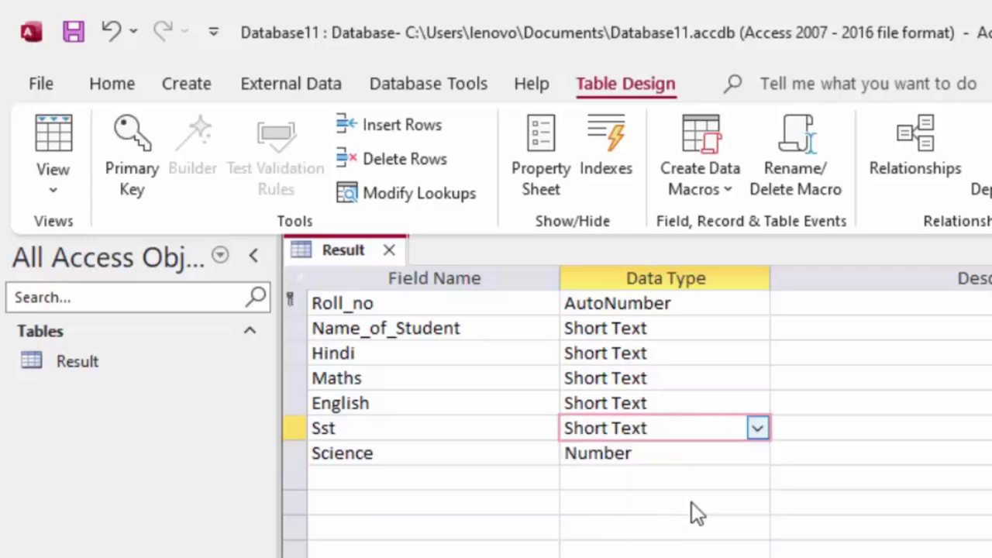
click(725, 404)
click(757, 403)
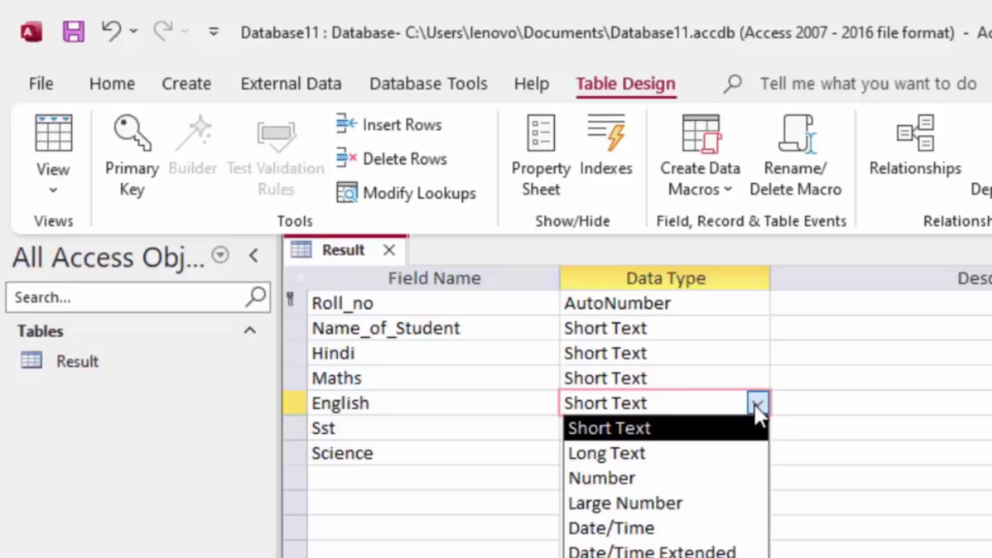
click(680, 473)
click(700, 377)
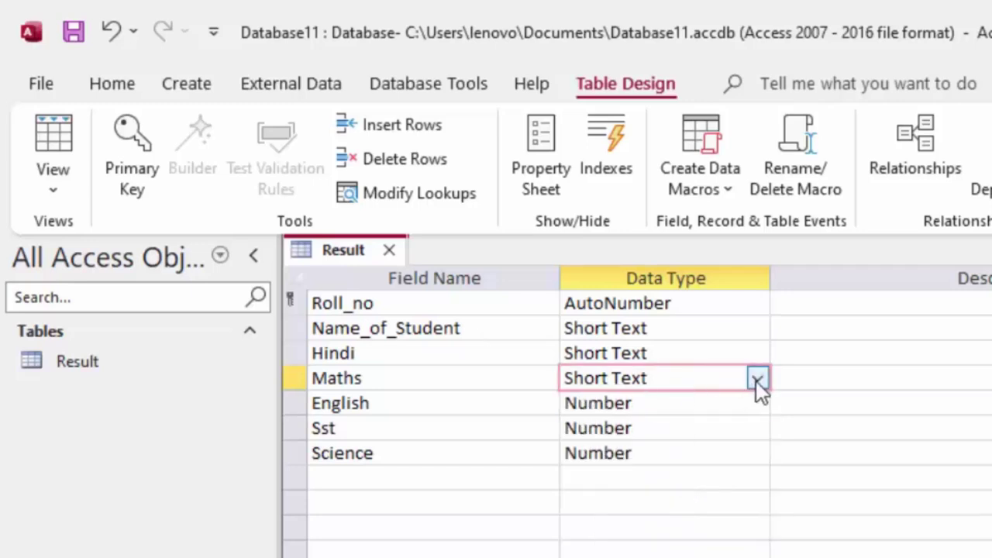
click(756, 379)
click(582, 455)
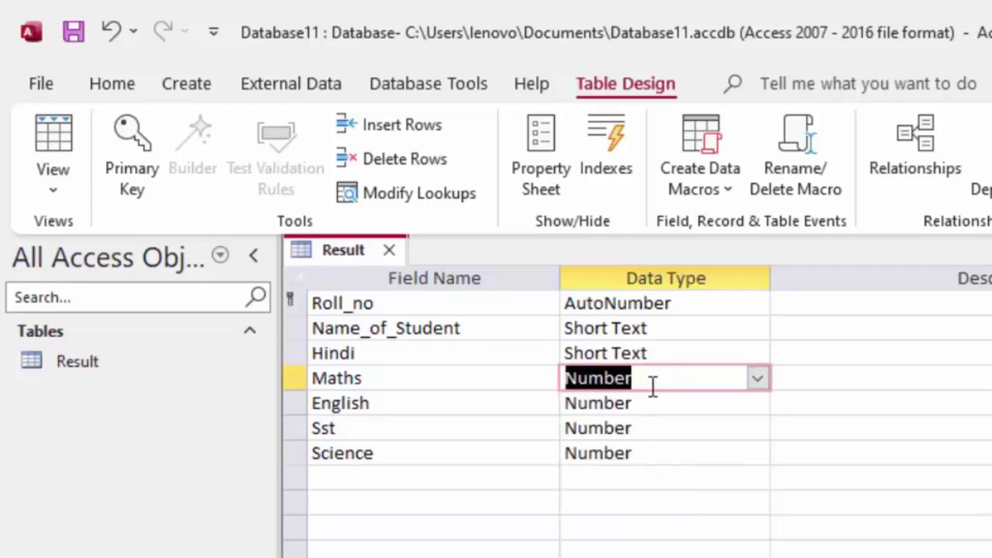
click(697, 355)
click(755, 356)
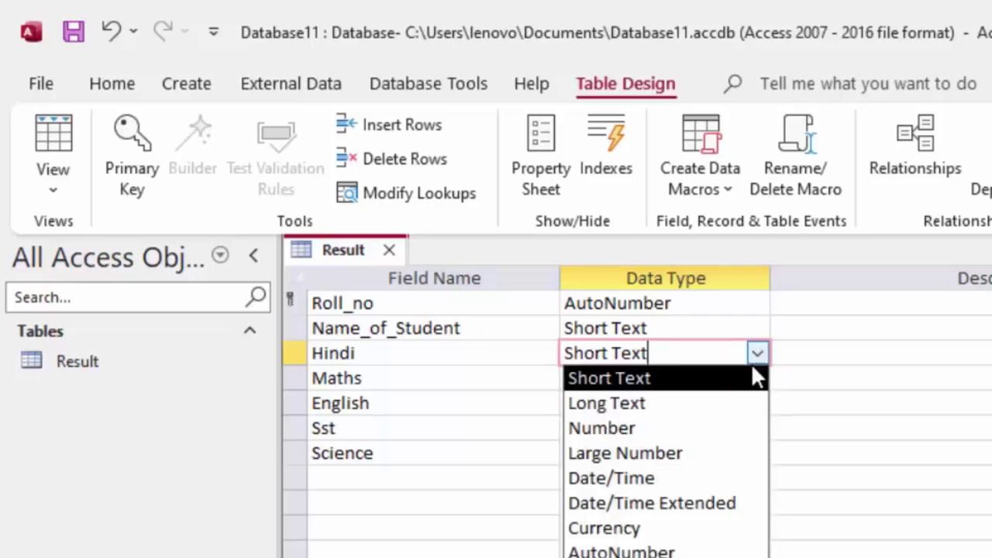
click(646, 428)
Step: Add Total and Average as Number fields, then save and switch to Datasheet view
click(331, 480)
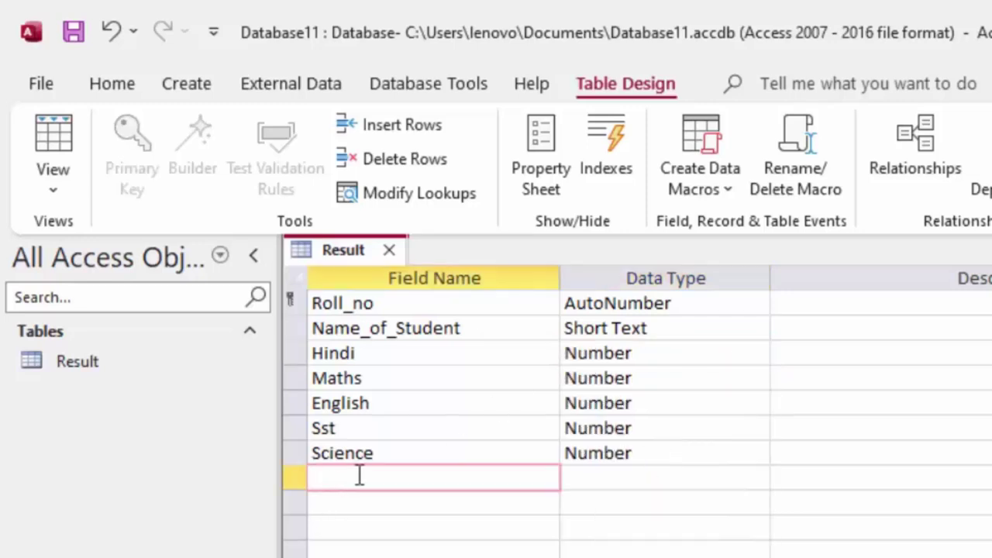
text(To)
text(tal)
click(592, 475)
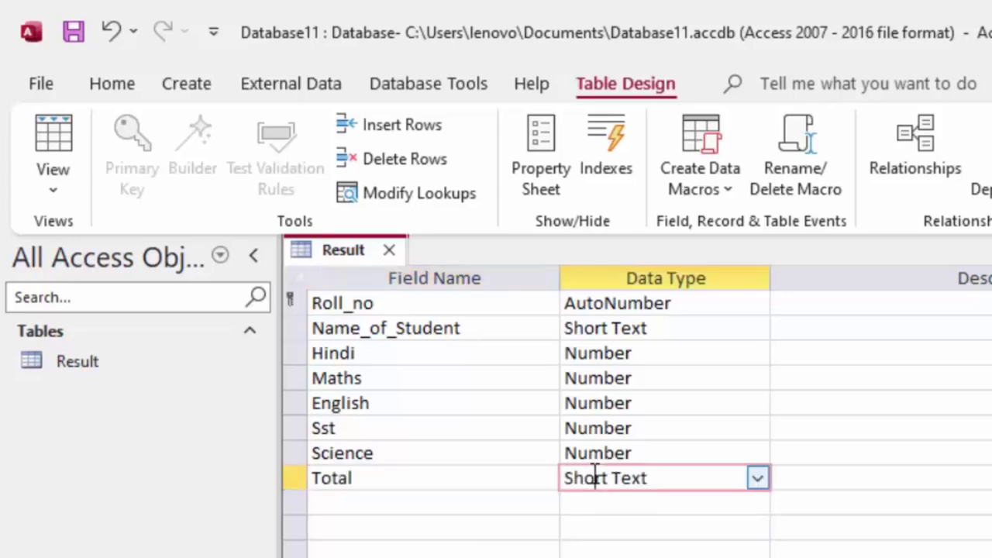
click(757, 478)
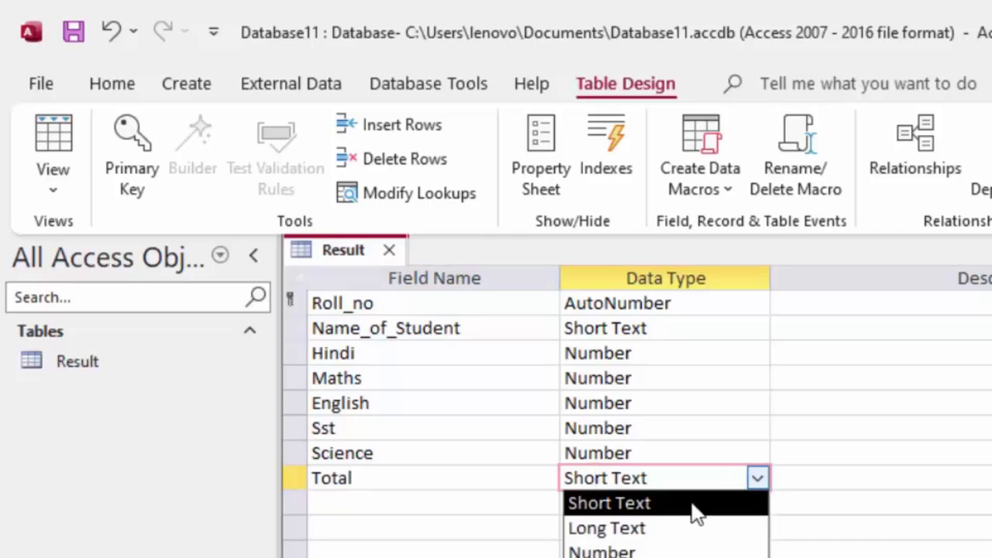
click(663, 551)
click(371, 506)
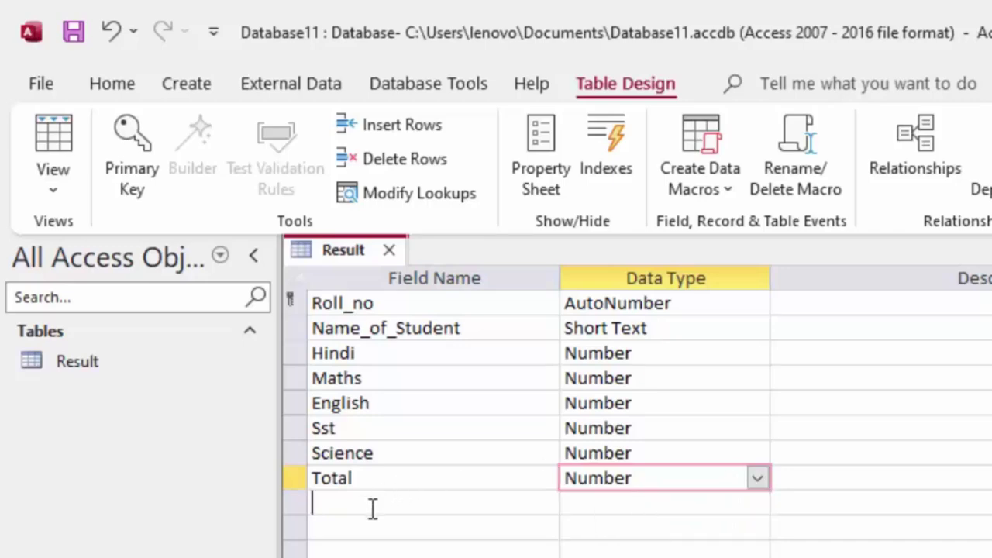
text(Av)
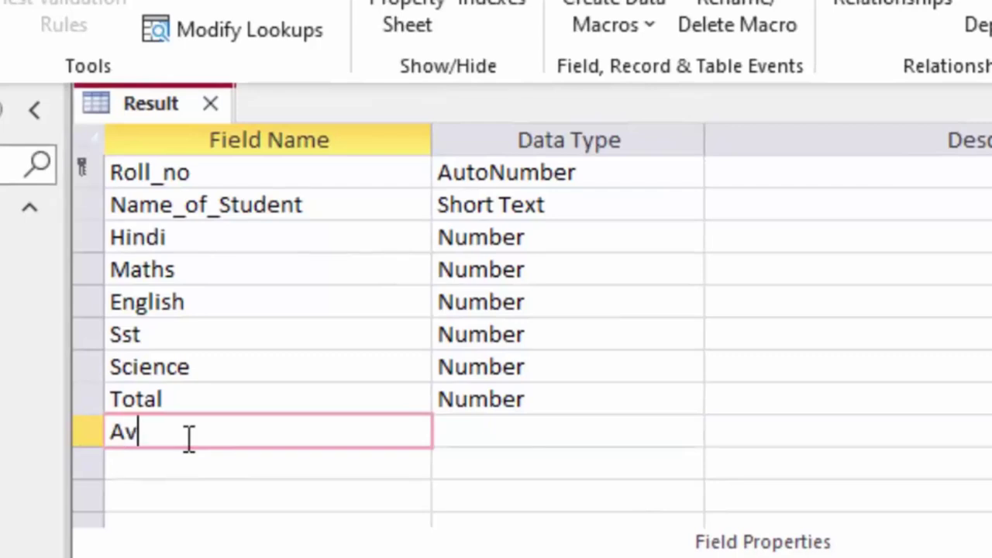
text(erag)
text(e)
click(611, 434)
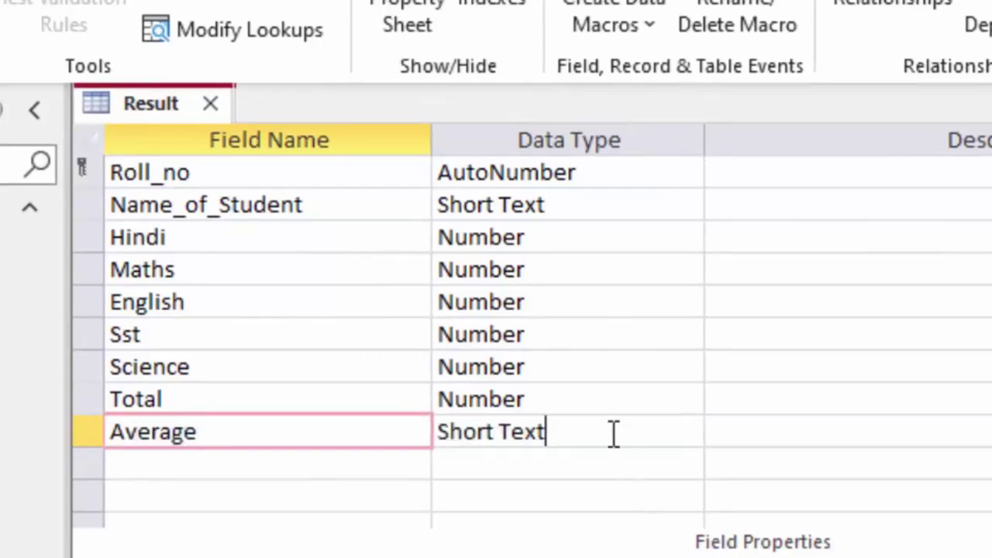
click(687, 434)
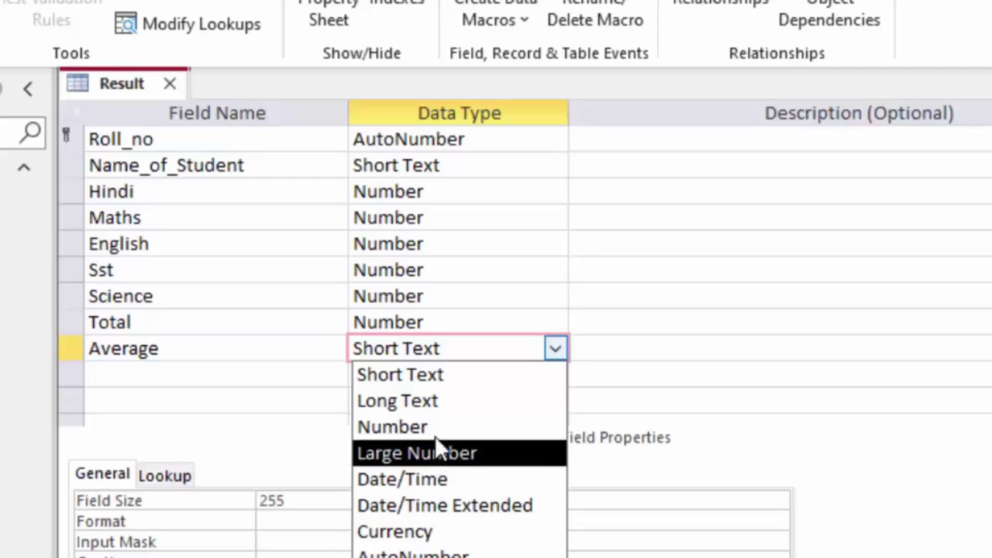
click(436, 427)
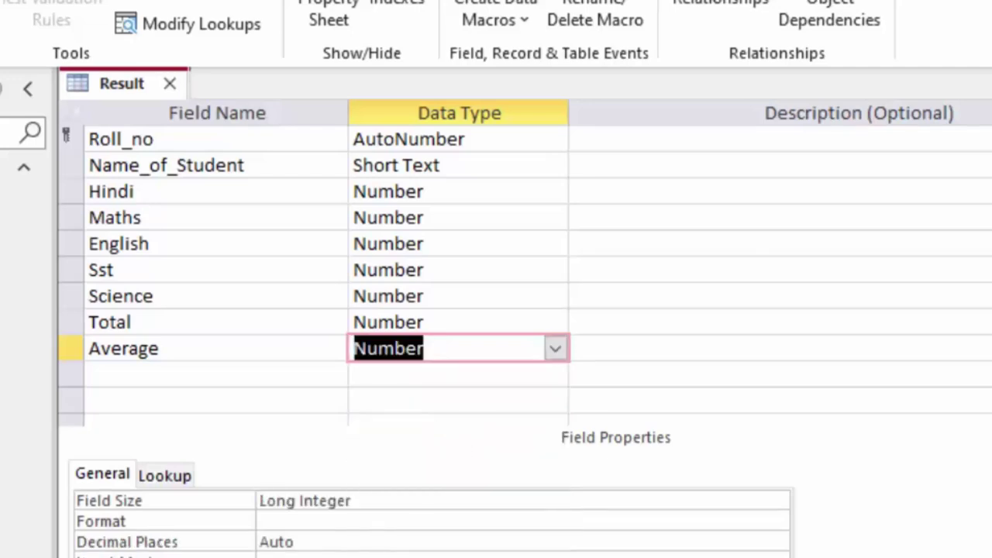
click(436, 414)
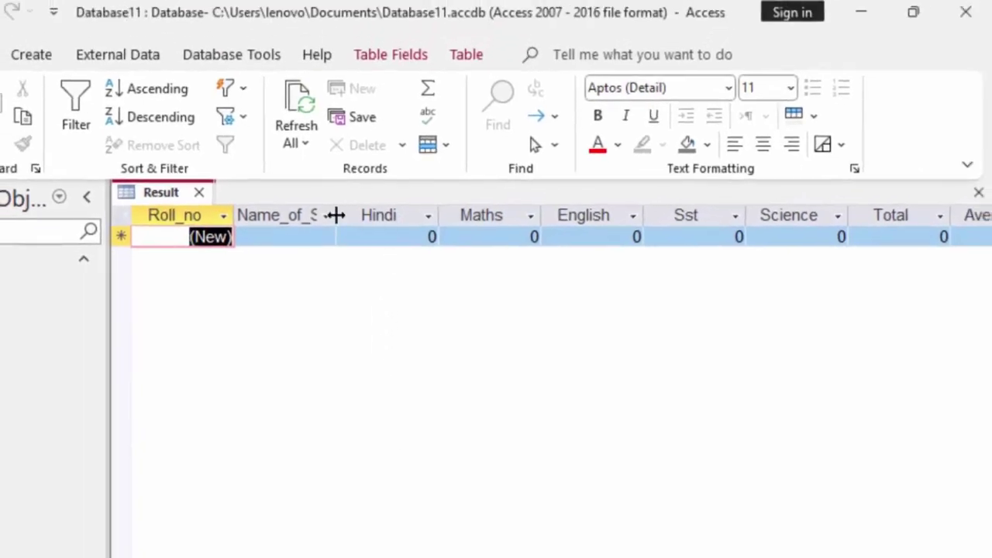
Step: Widen Name_of_Student and enter the first student's name with marks 23, 67, 65, 77, 56
drag(335, 215, 400, 266)
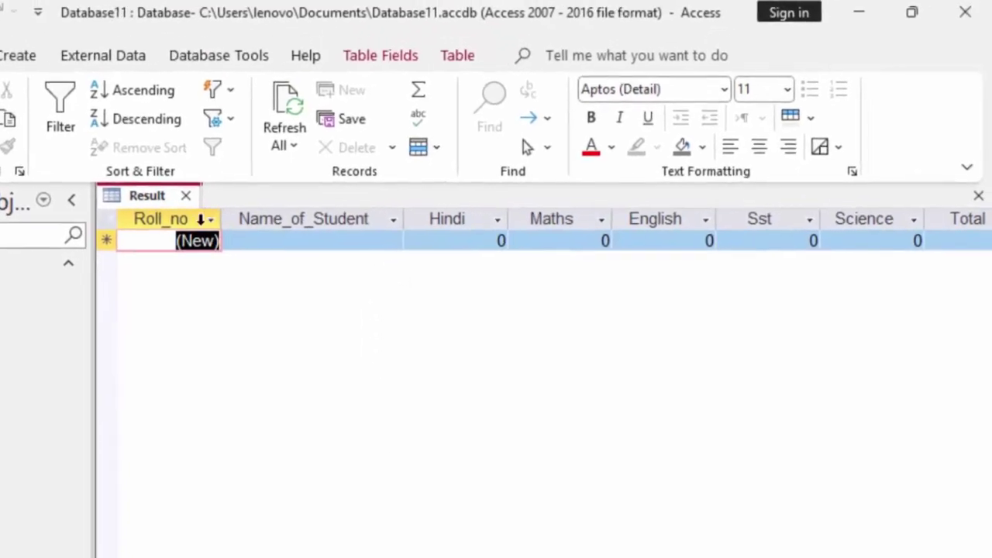
click(285, 244)
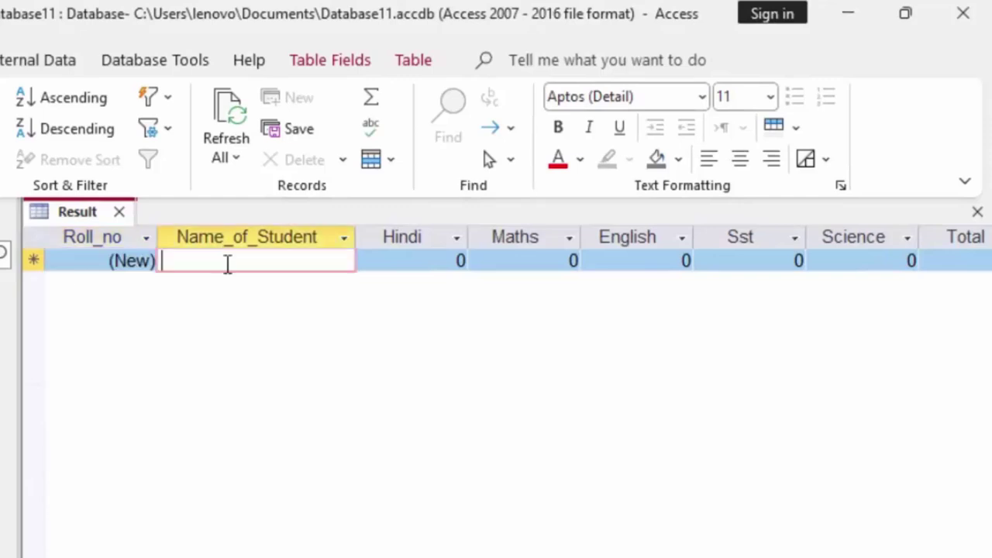
text(Sa)
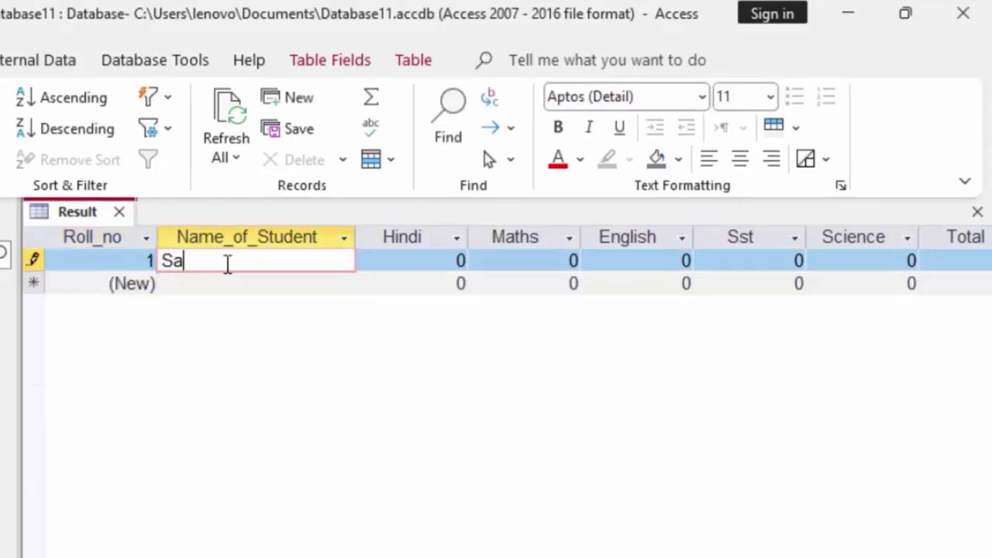
text(chin)
key(Tab)
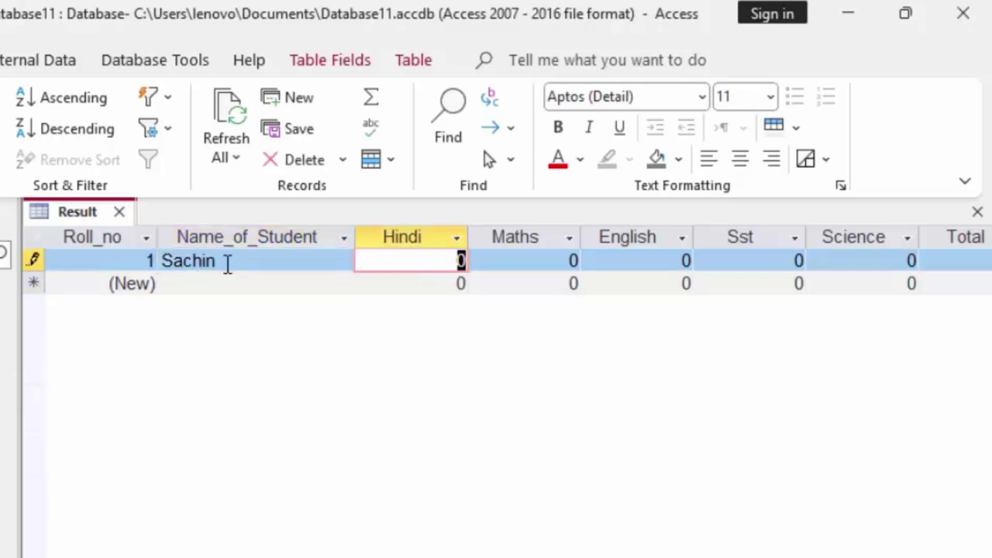
text(23)
key(Tab)
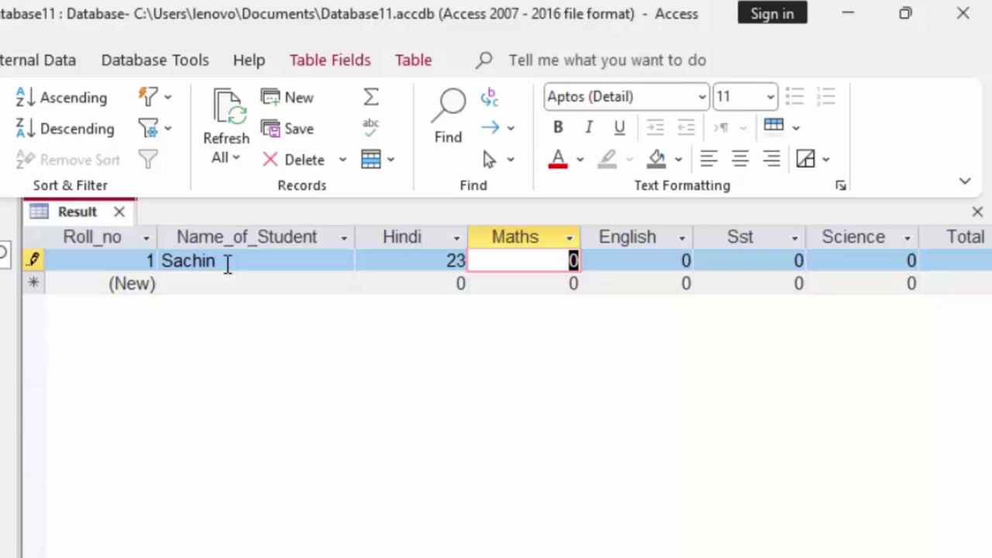
text(67)
key(Tab)
text(6)
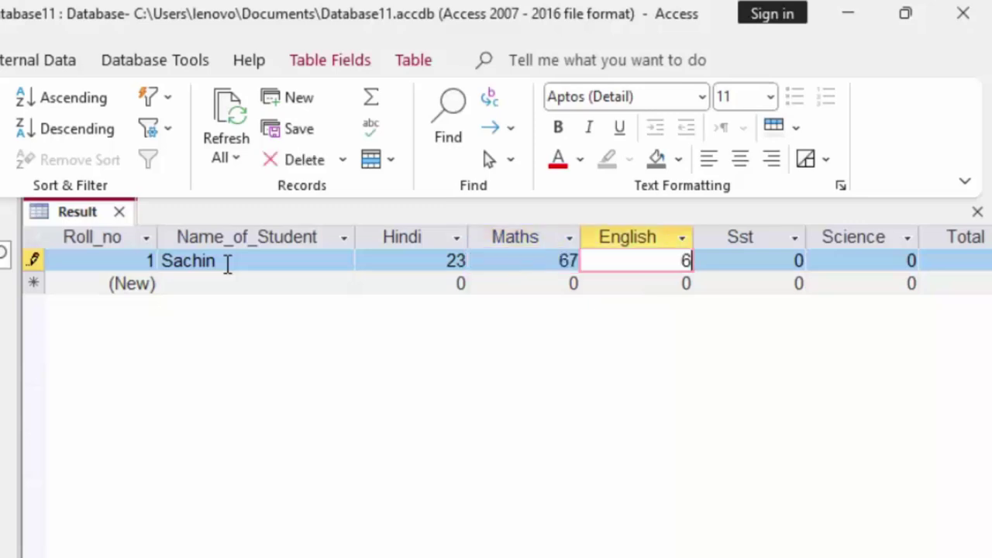
text(5)
key(Tab)
text(77)
key(Tab)
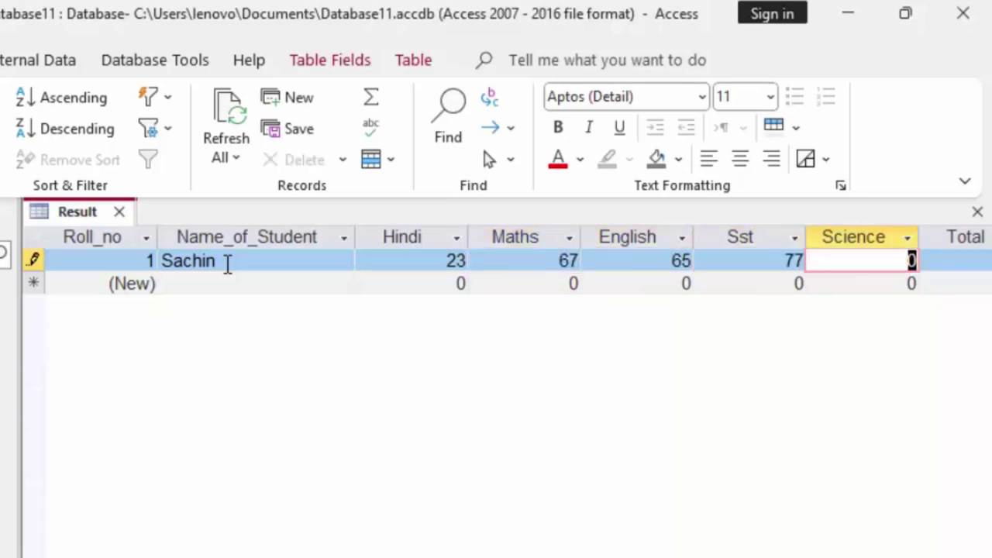
text(56)
key(Tab)
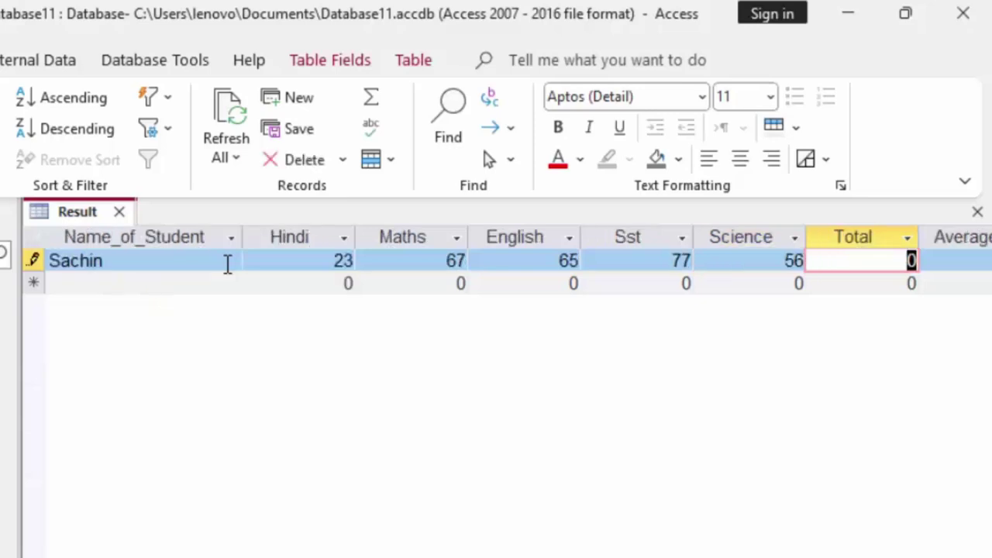
click(132, 283)
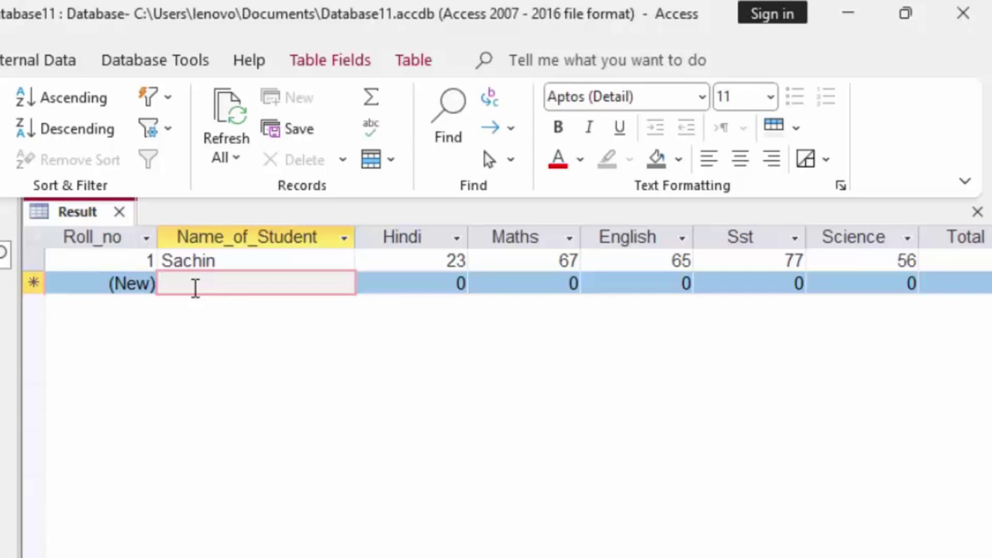
Step: Enter the second student's name with marks 66, 56, 88, 34 and 65
text(Rites)
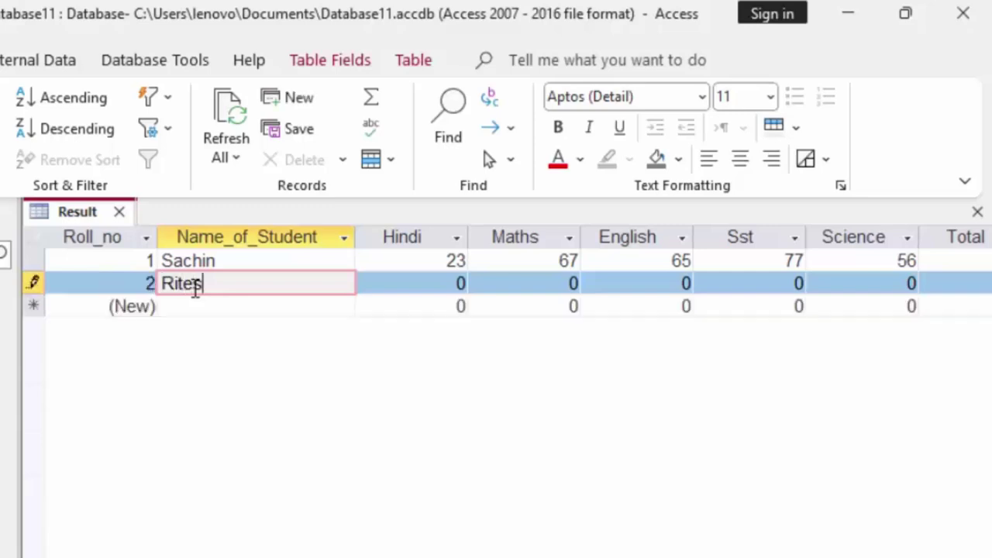
text(h)
key(Tab)
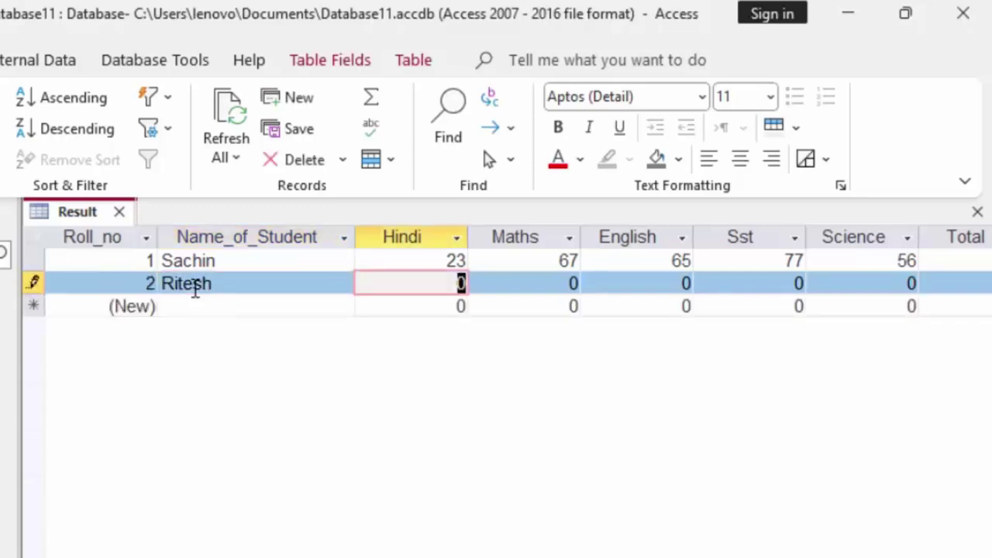
text(66)
key(Tab)
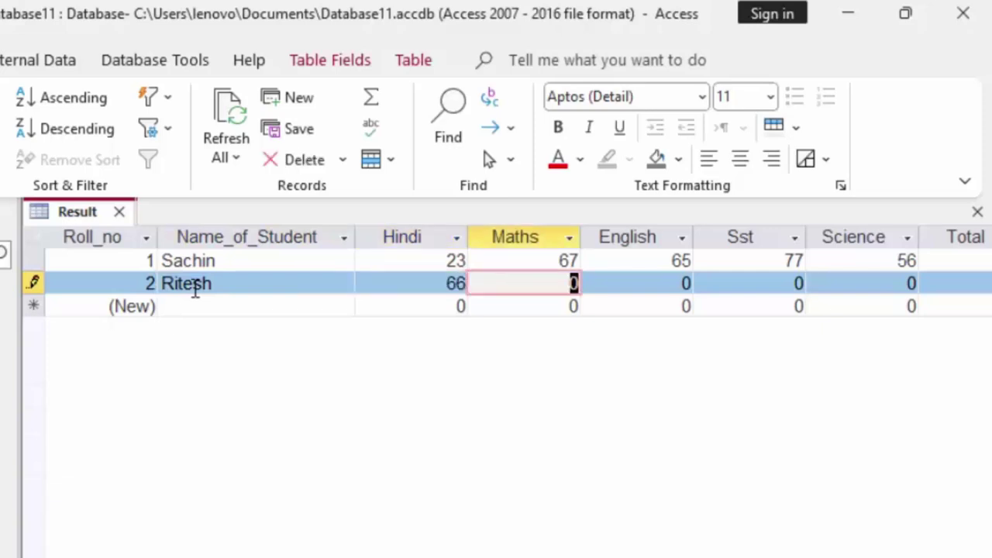
text(56)
key(Tab)
text(88)
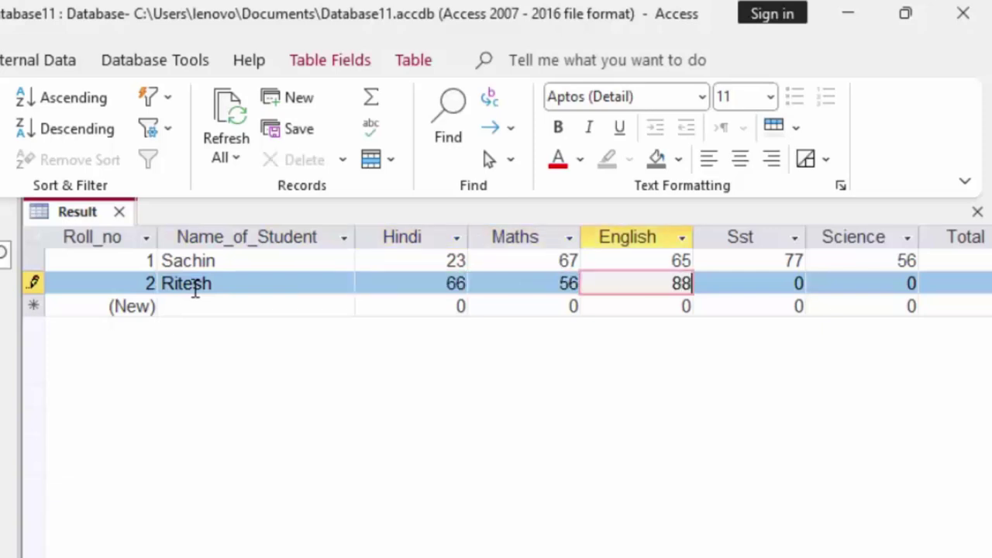
key(Tab)
text(34)
key(Tab)
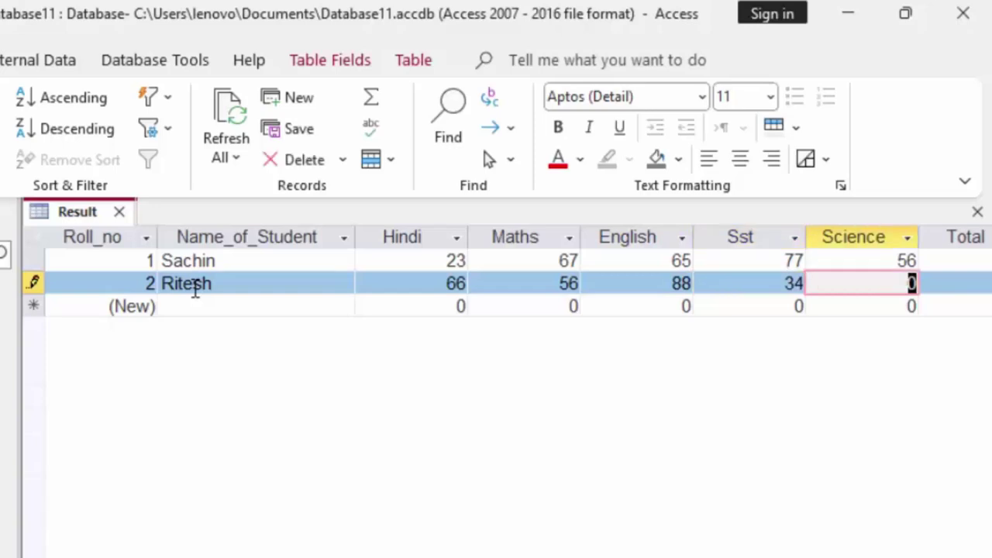
text(65)
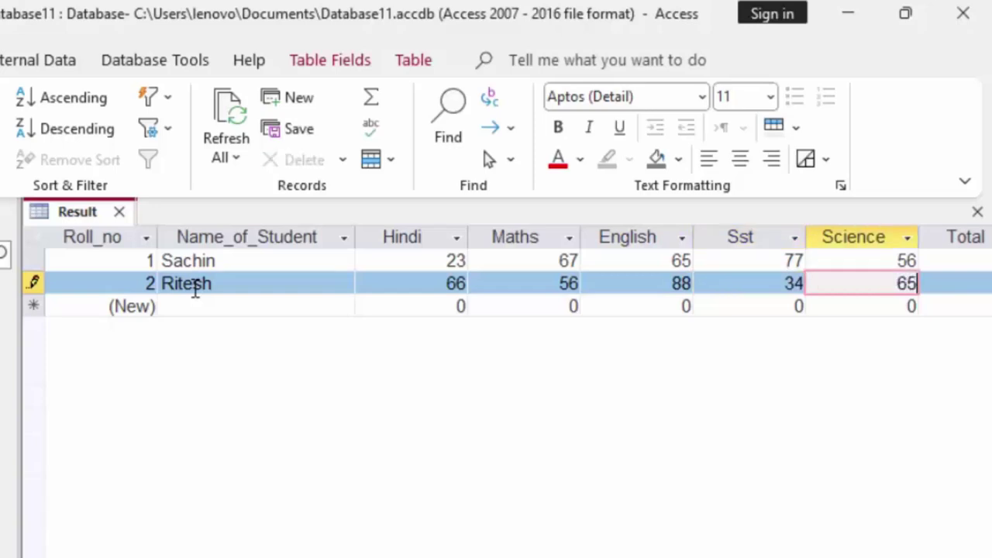
key(Tab)
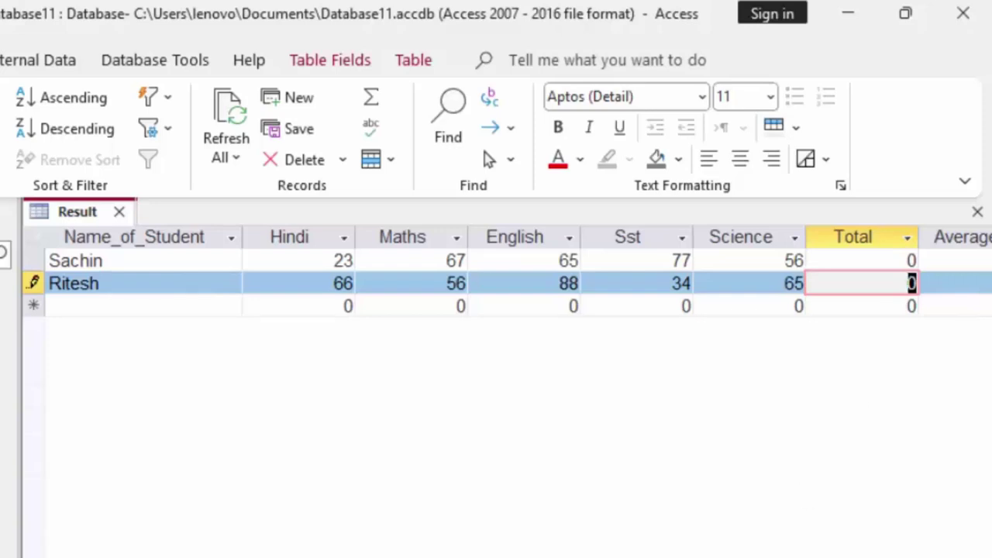
scroll(496, 279, right, 2)
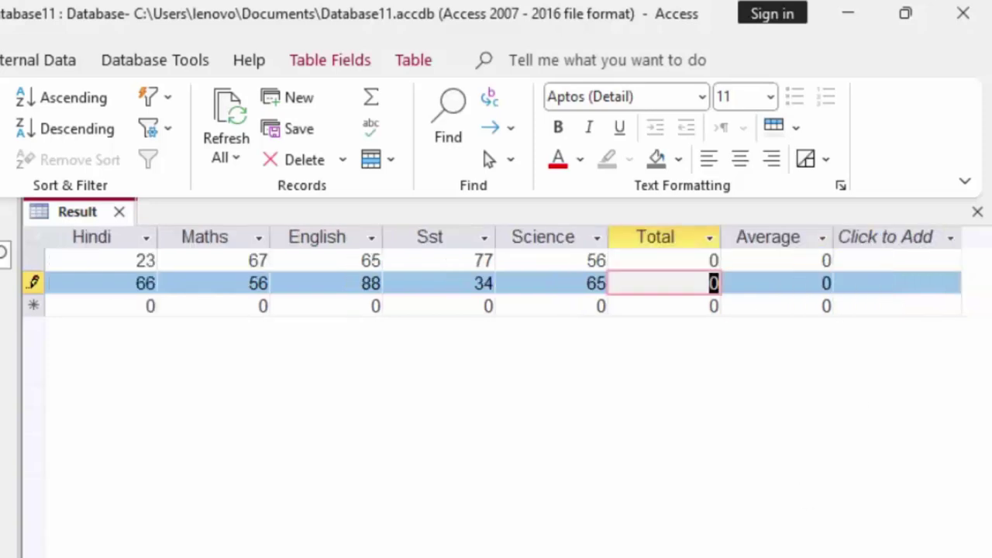
scroll(496, 279, left, 3)
Step: Enter the third student's name with marks 54, 34, 55, 77 and 55
click(193, 307)
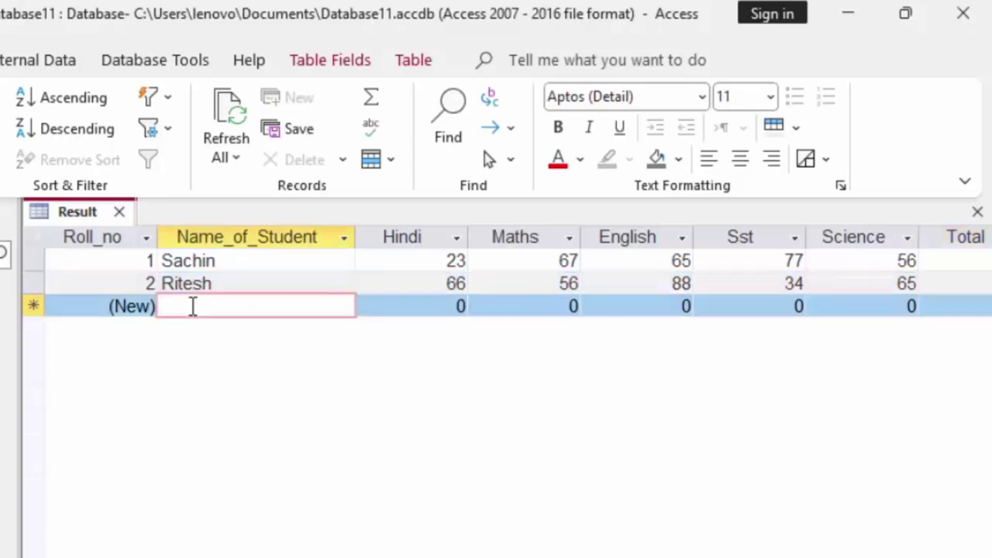
text(Si)
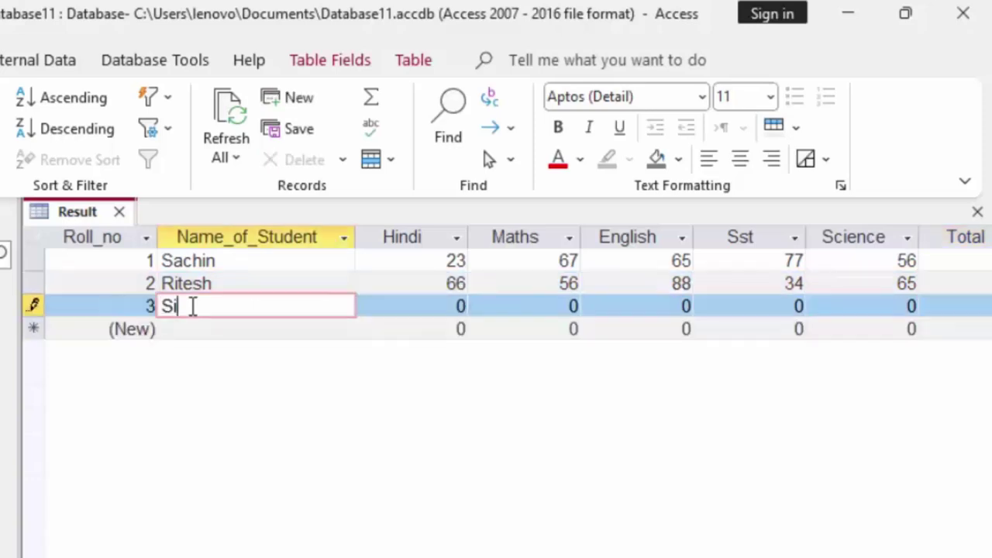
text(ddhi)
key(Tab)
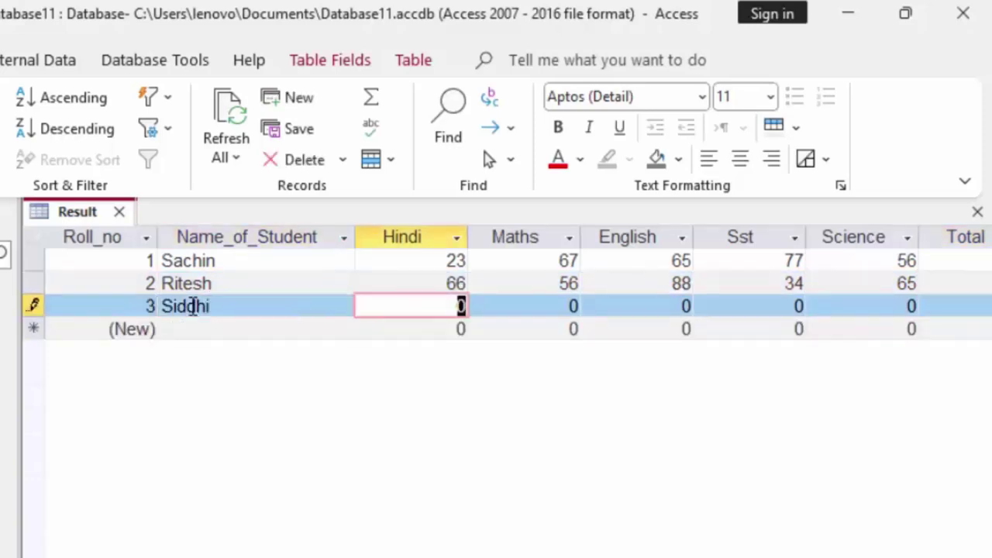
text(5)
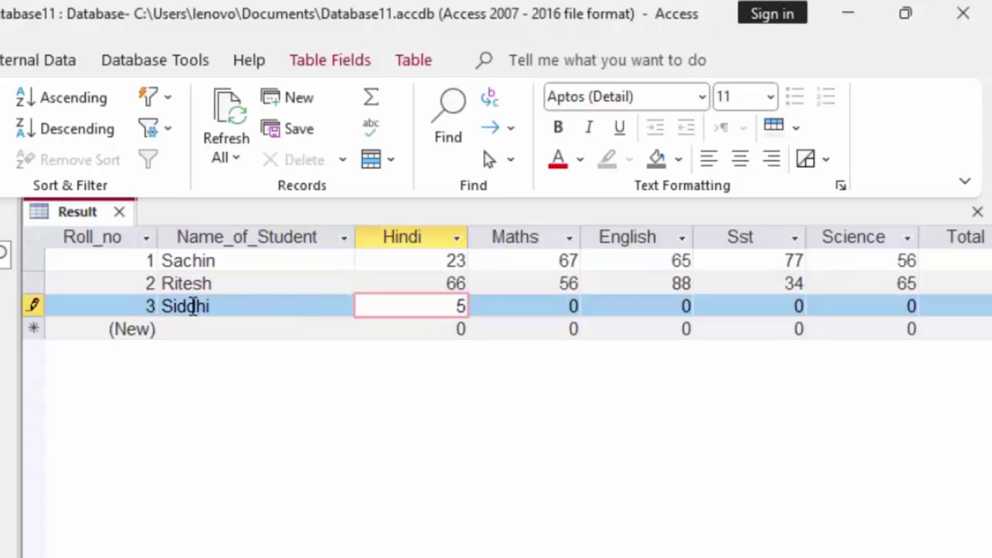
text(4)
key(Tab)
text(34)
key(Tab)
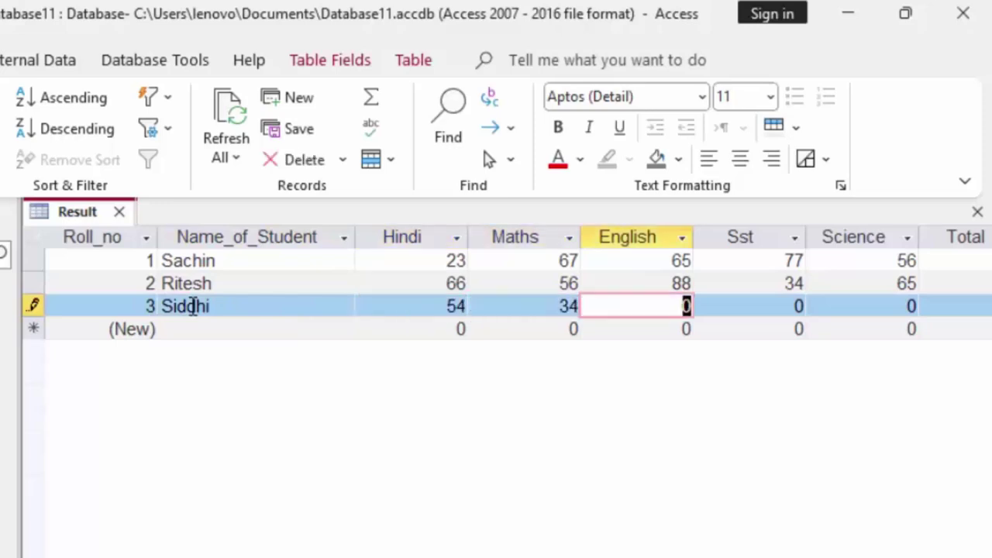
text(55)
key(Tab)
text(7)
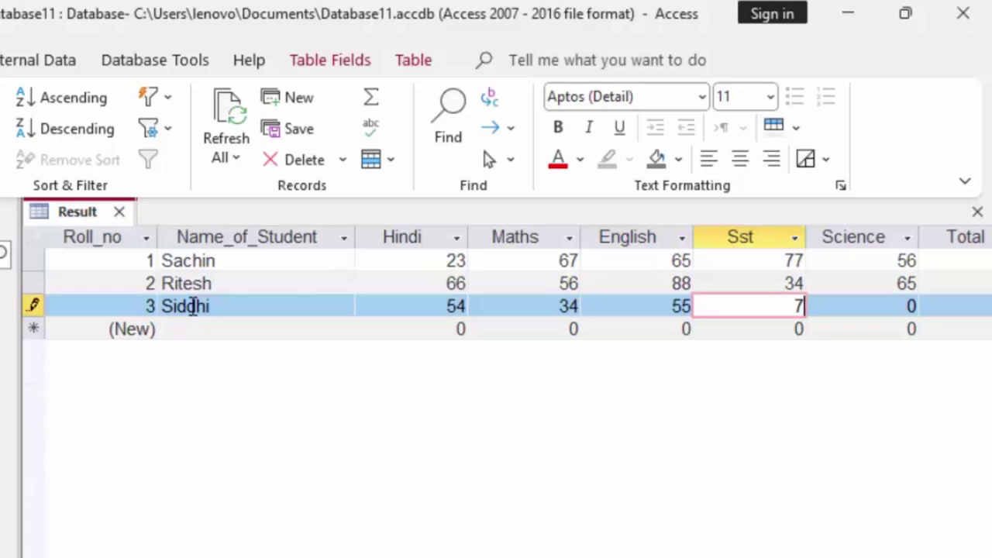
text(7)
key(Tab)
text(55)
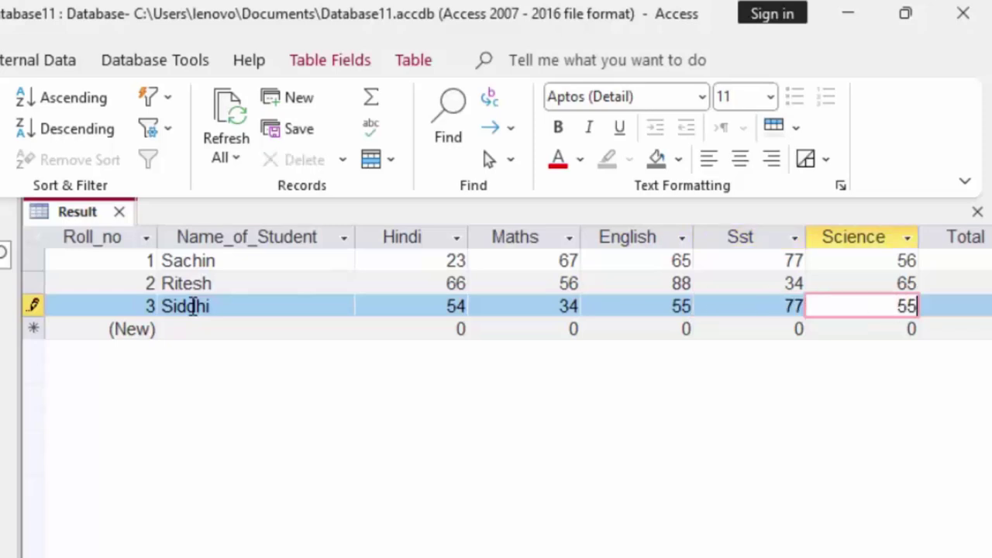
key(Tab)
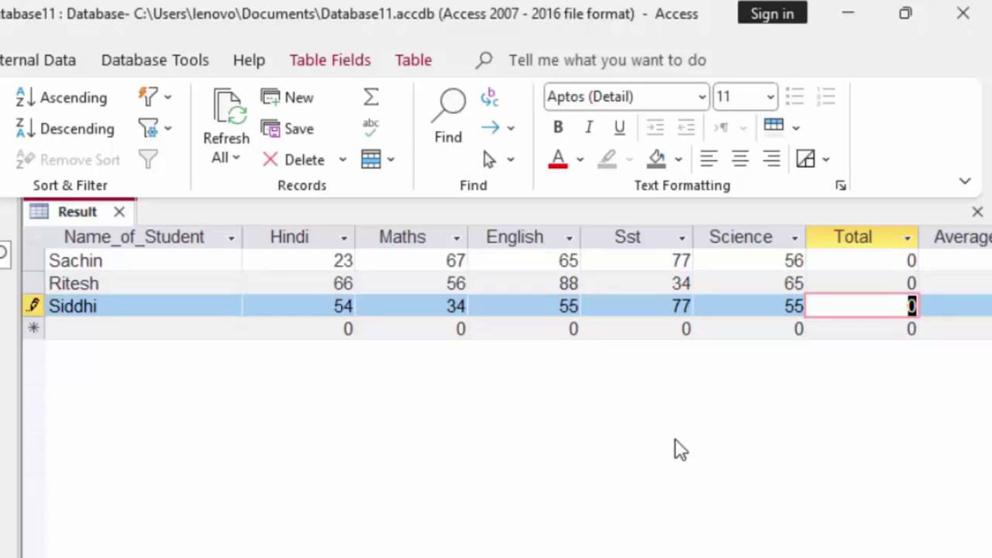
Step: Close Result saving its layout, then build a Query Design on Result with all fields in the grid
click(121, 207)
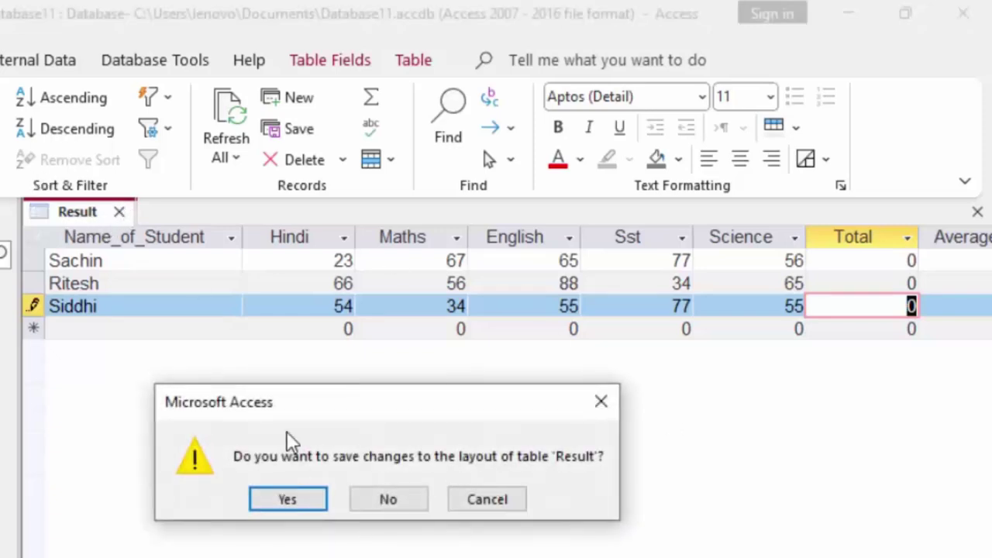
click(316, 502)
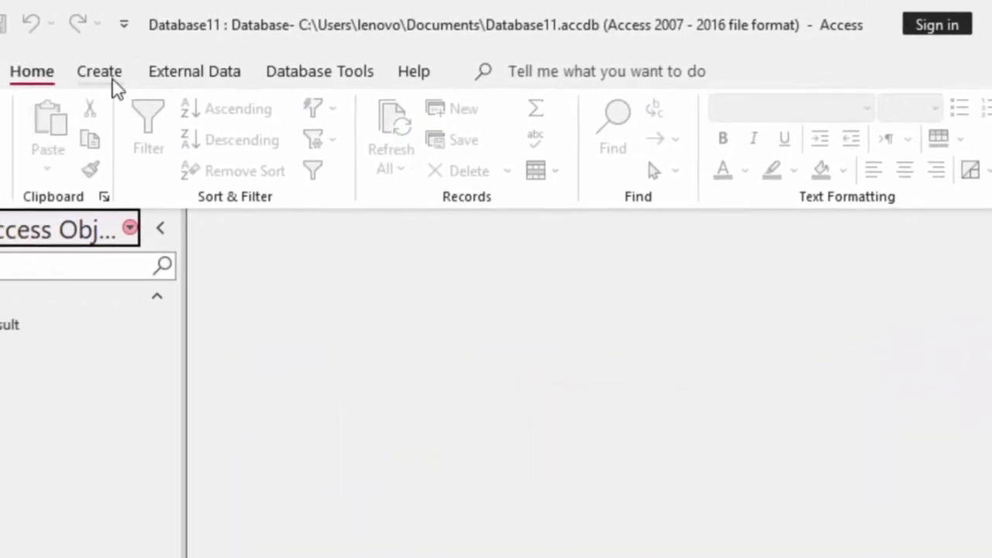
click(182, 81)
click(398, 144)
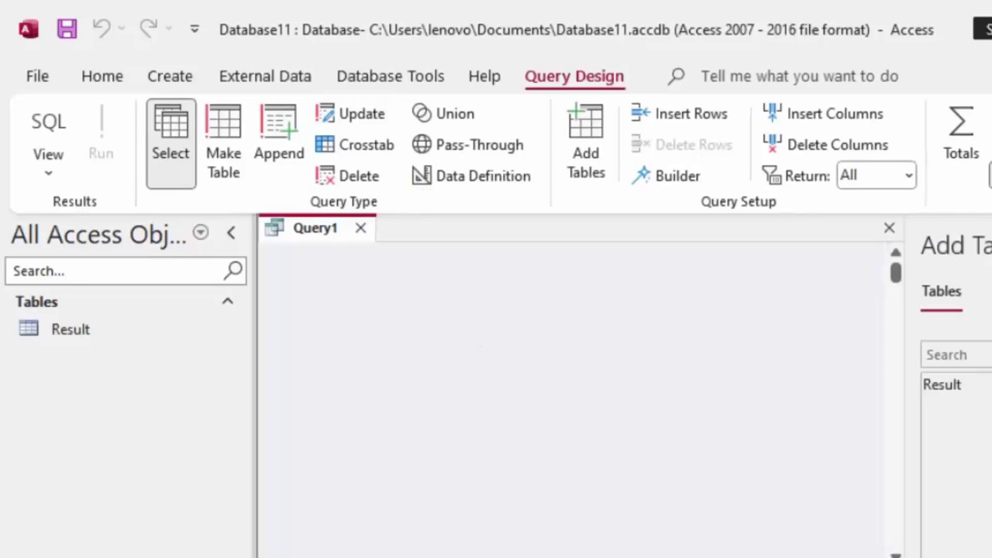
drag(964, 391, 363, 312)
double_click(408, 304)
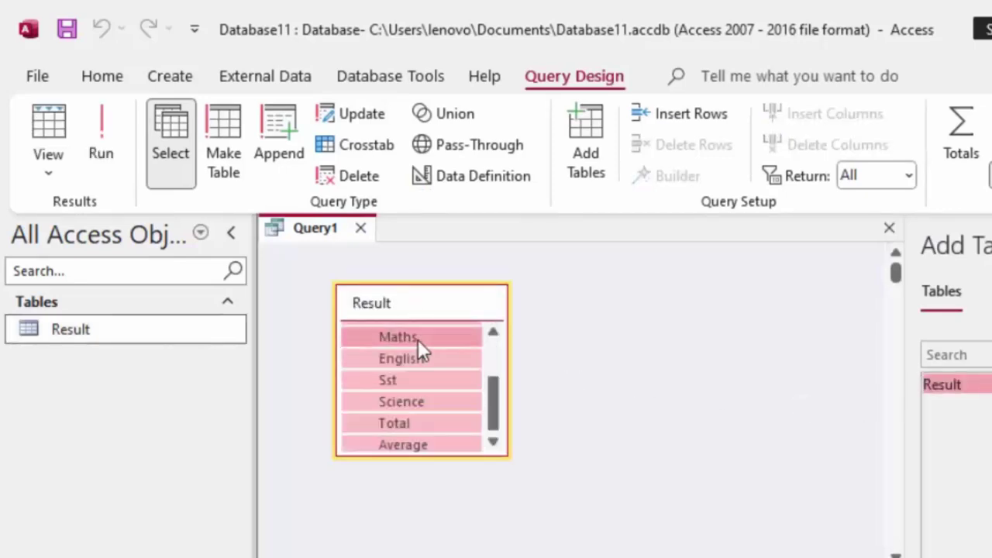
drag(418, 340, 405, 485)
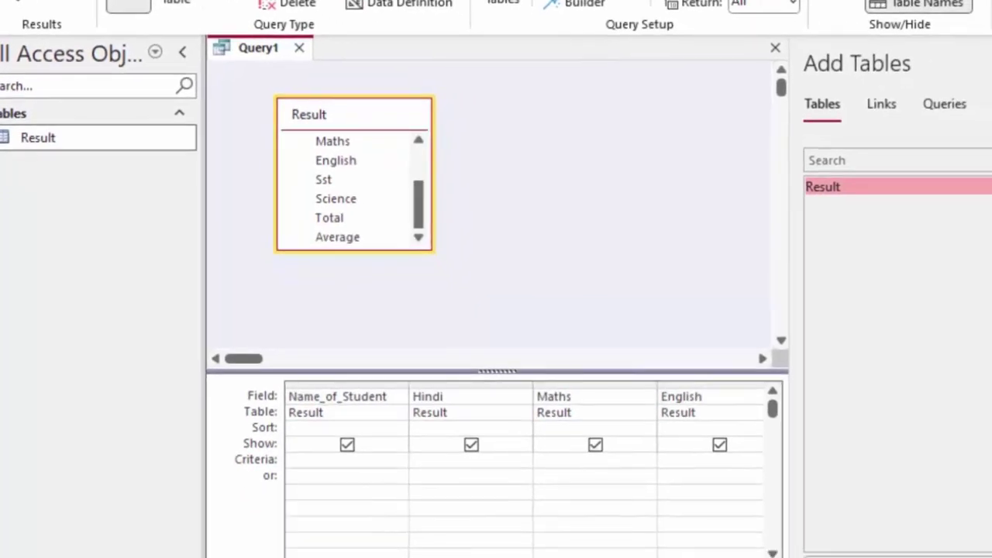
scroll(496, 465, right, 1)
scroll(496, 465, right, 1)
scroll(496, 465, right, 1)
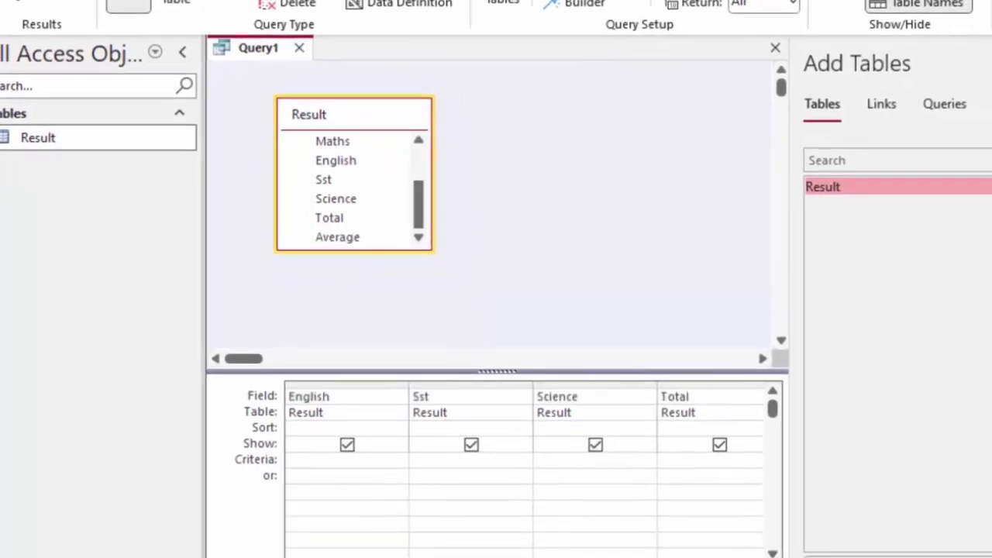
Step: Change the query's Total field entry to 'Total:' using the Zoom box
right_click(704, 396)
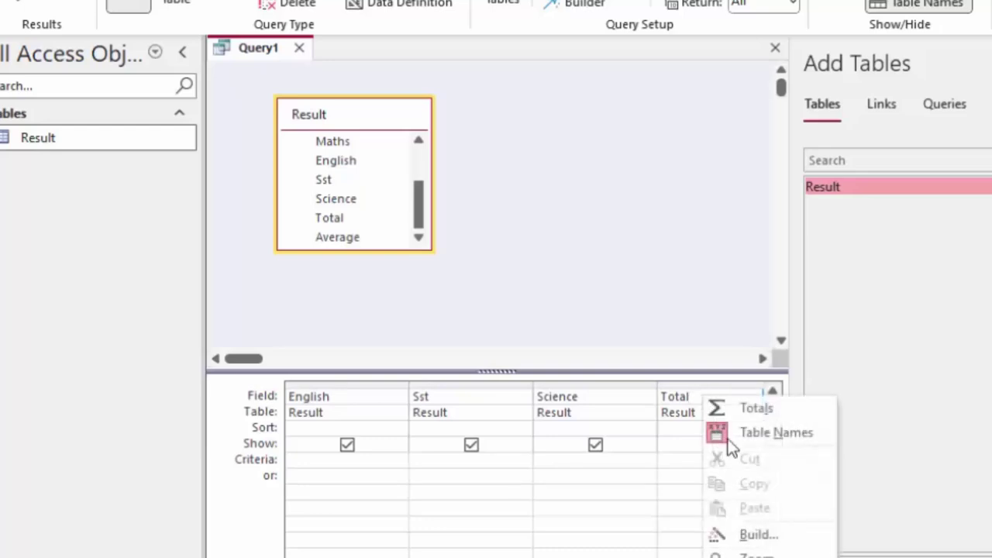
click(758, 555)
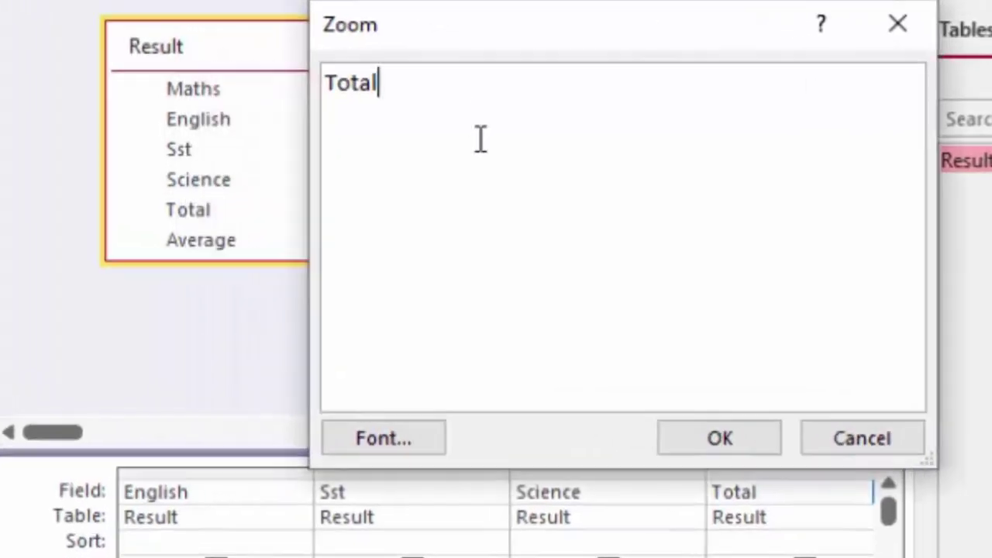
text(:)
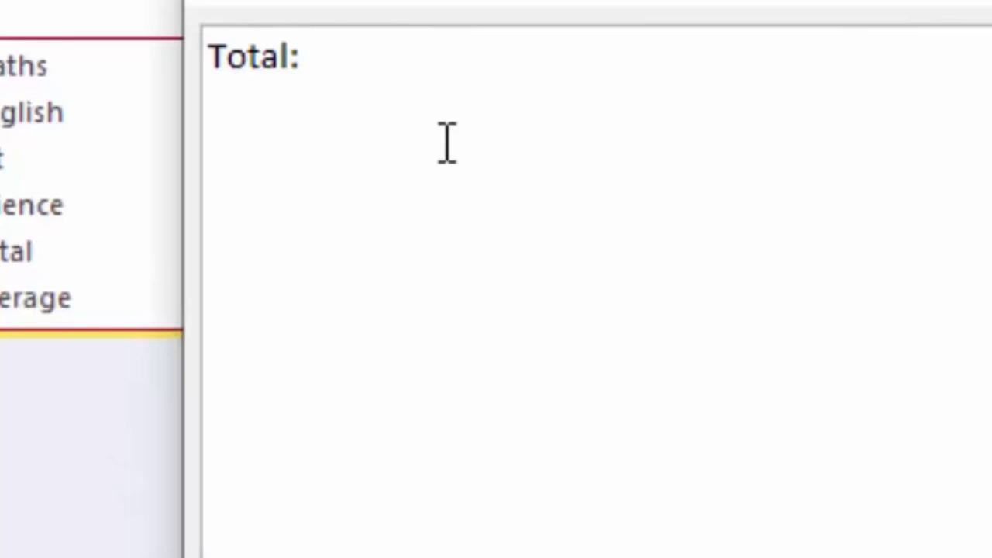
text([)
key(BackSpace)
key(Return)
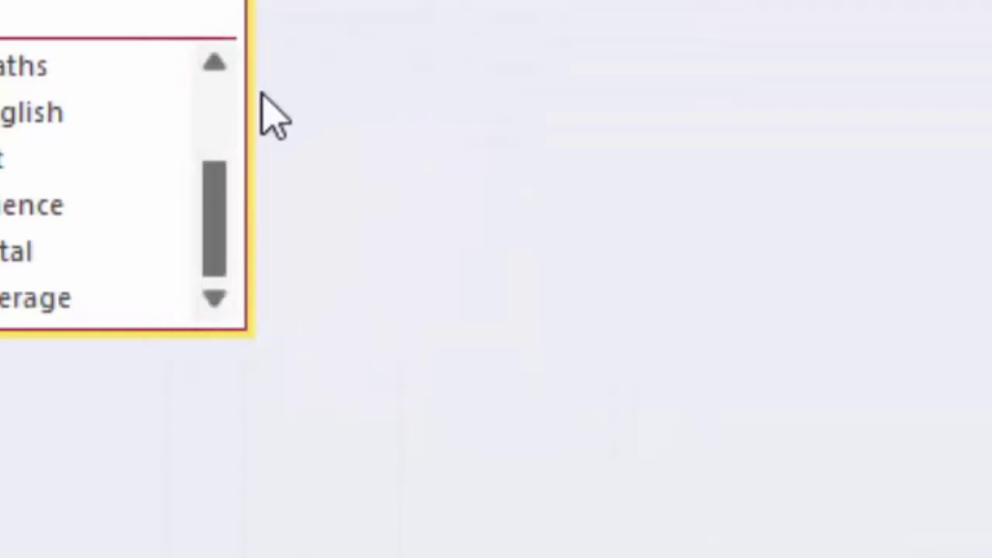
drag(328, 213, 314, 175)
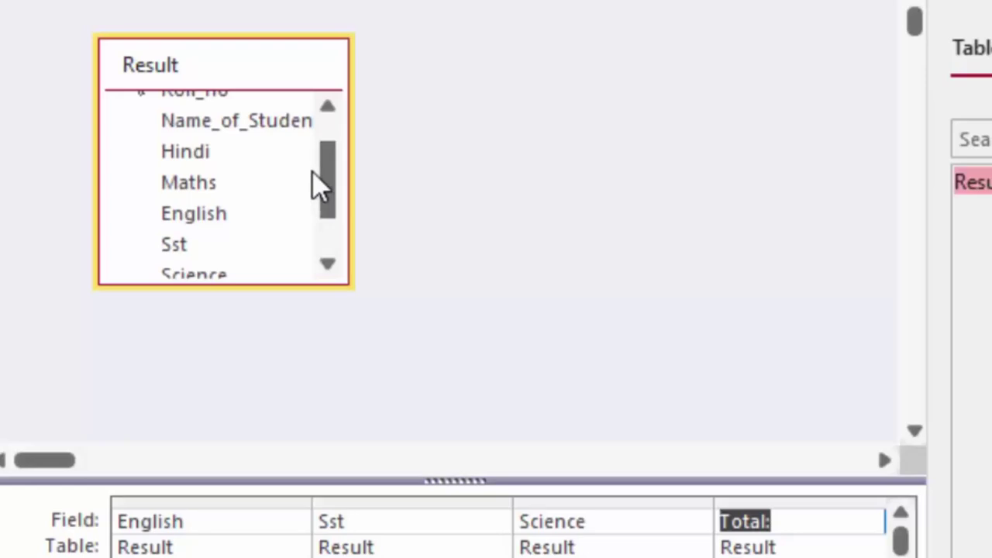
Step: Set the Total column's expression to [Hindi]+[English]+[Maths]+[Sst]+[Science]
right_click(790, 525)
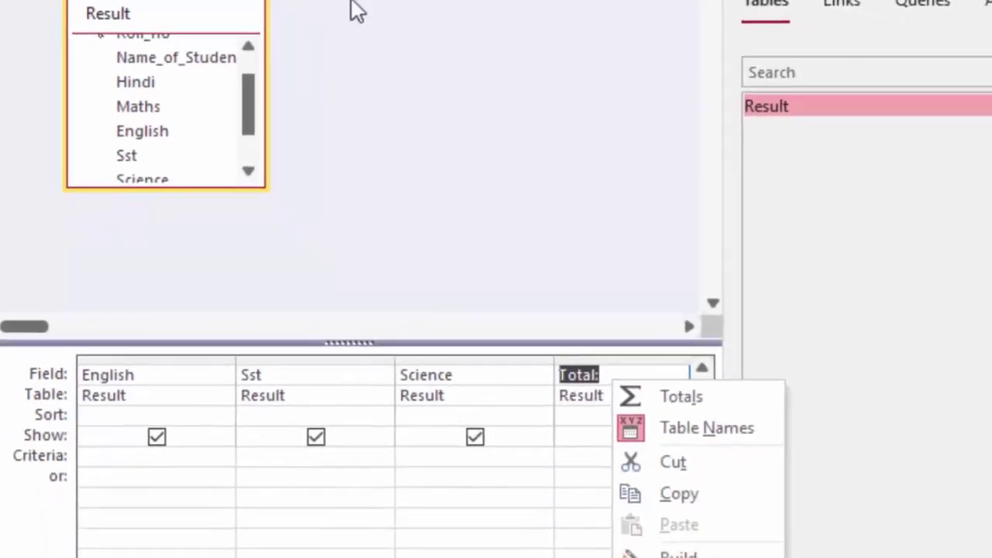
key(z)
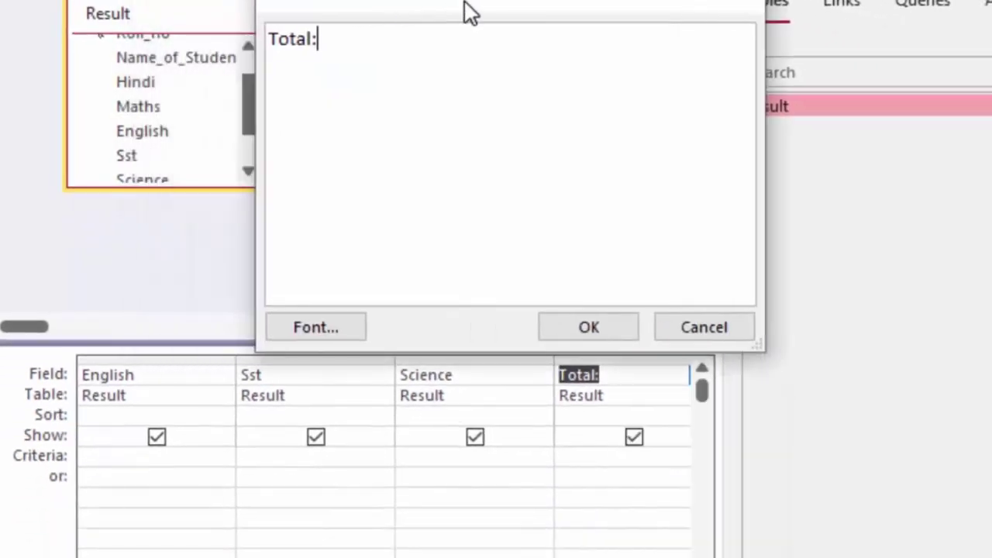
text([)
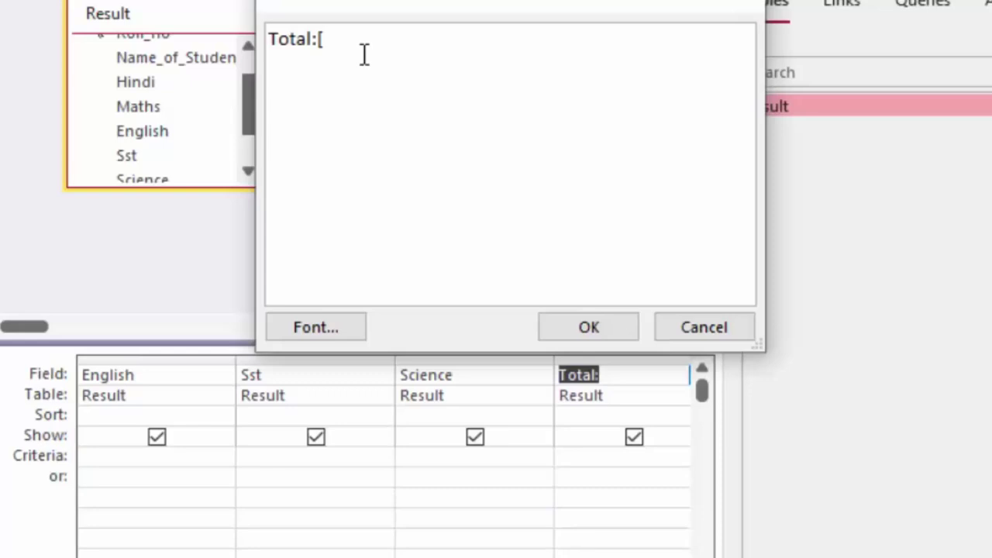
text(Hindi)
text(]+[)
text(Engl)
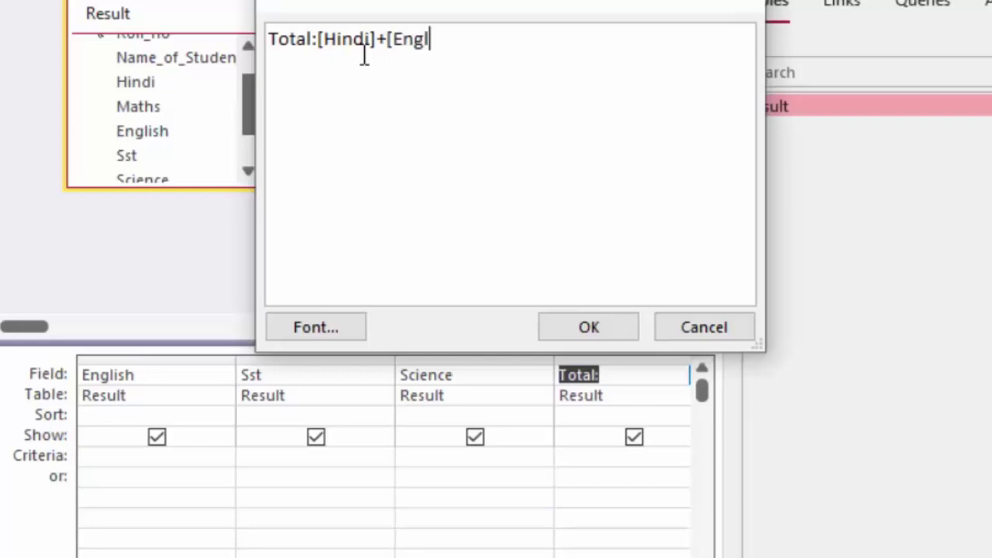
text(ish])
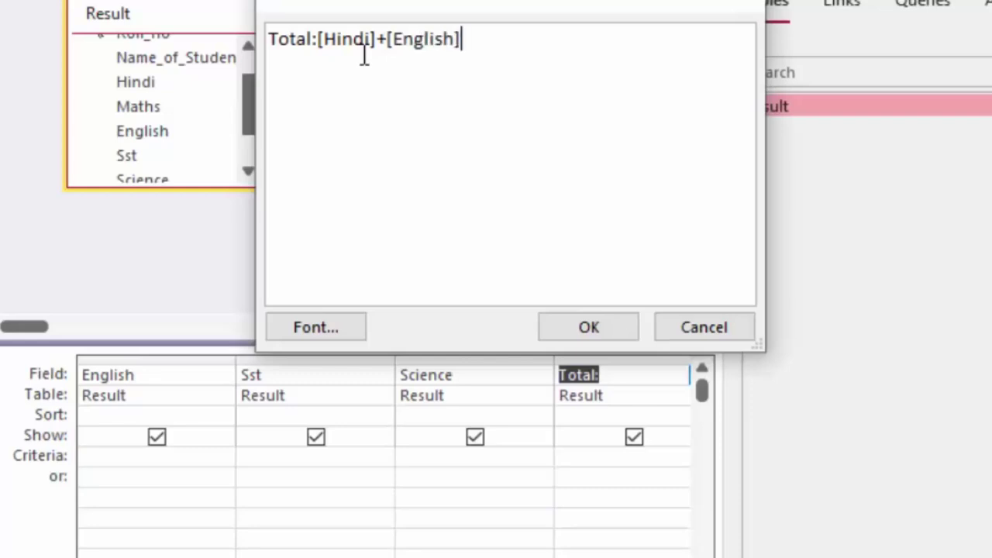
text(+[M)
text(aths])
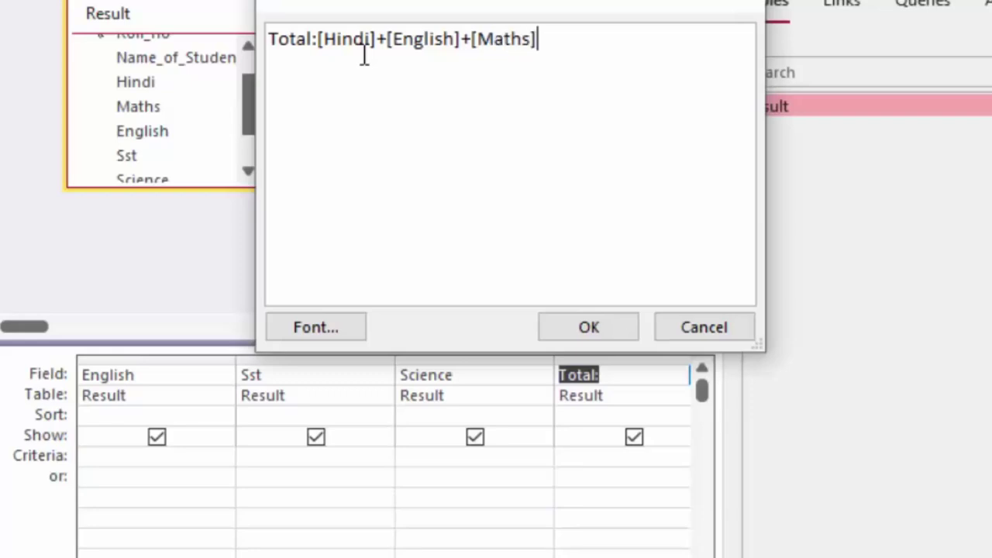
text(+)
text([)
text(S)
text(st])
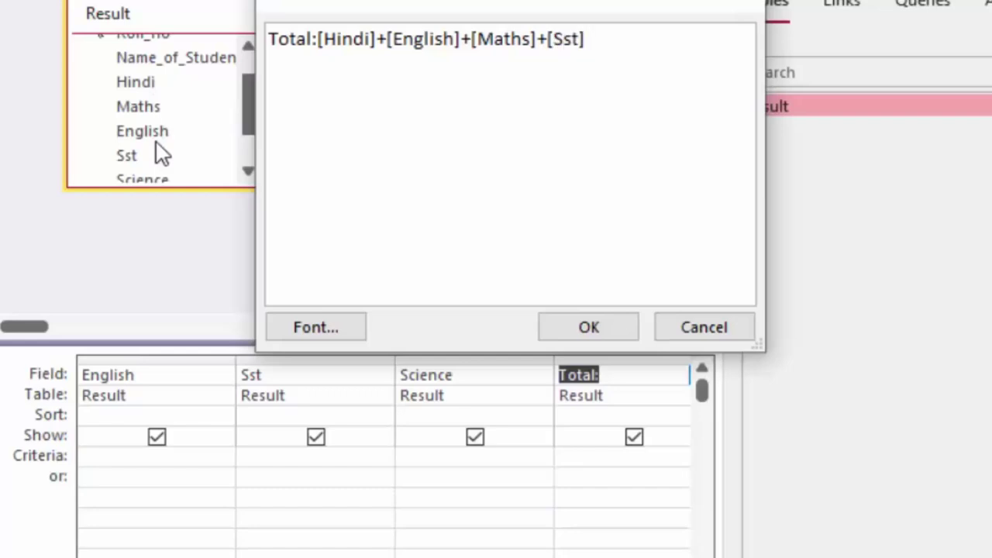
text(+)
text([)
text(Sci)
text(ebn)
key(BackSpace)
key(BackSpace)
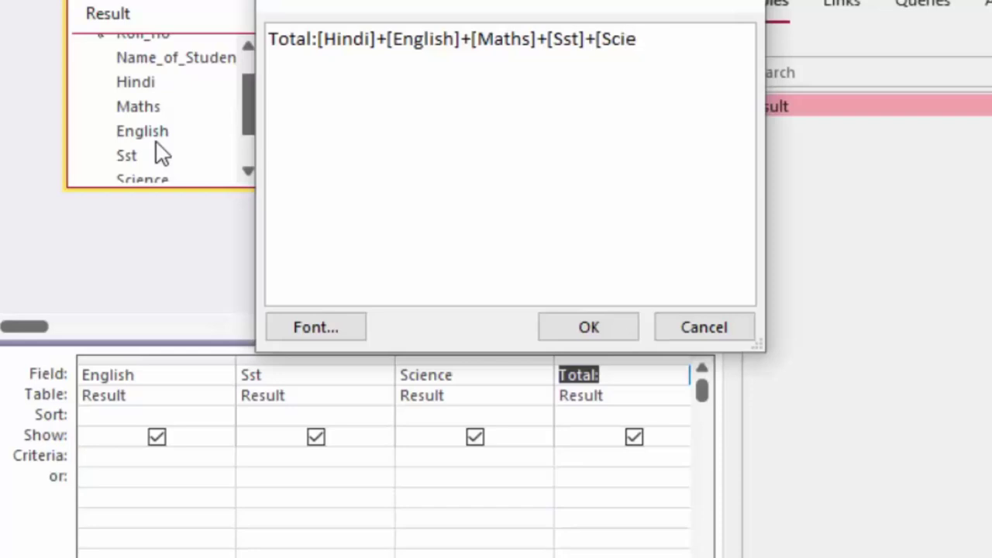
text(nce)
text(]+)
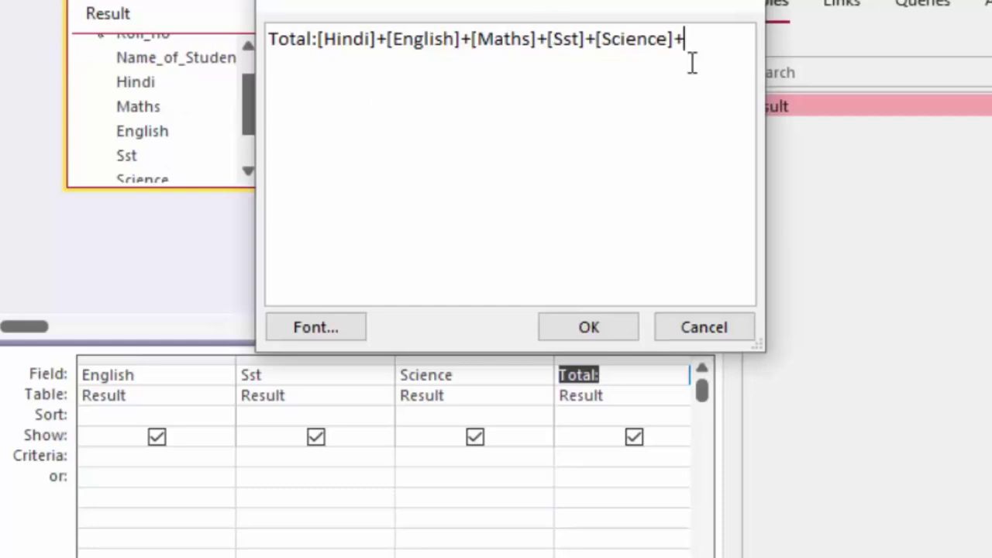
key(BackSpace)
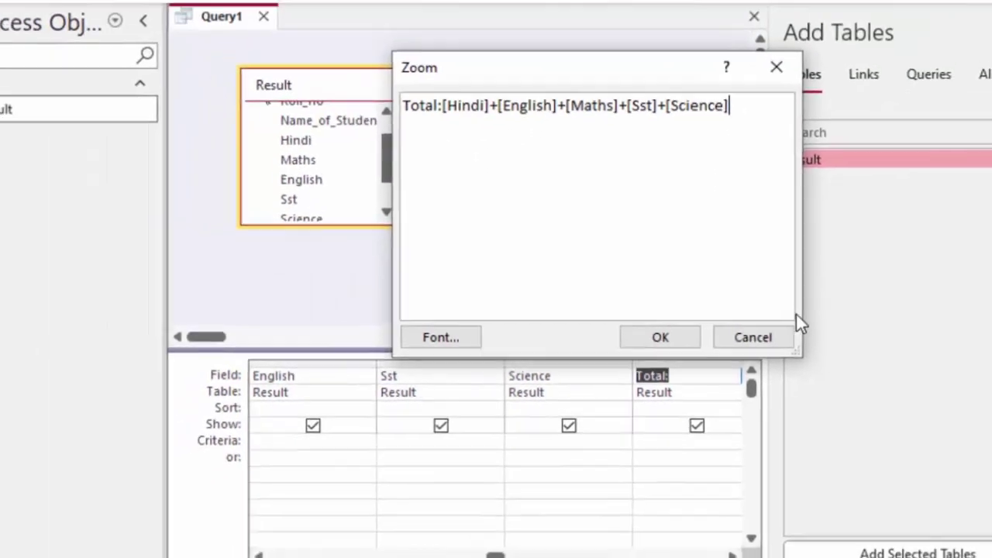
click(664, 338)
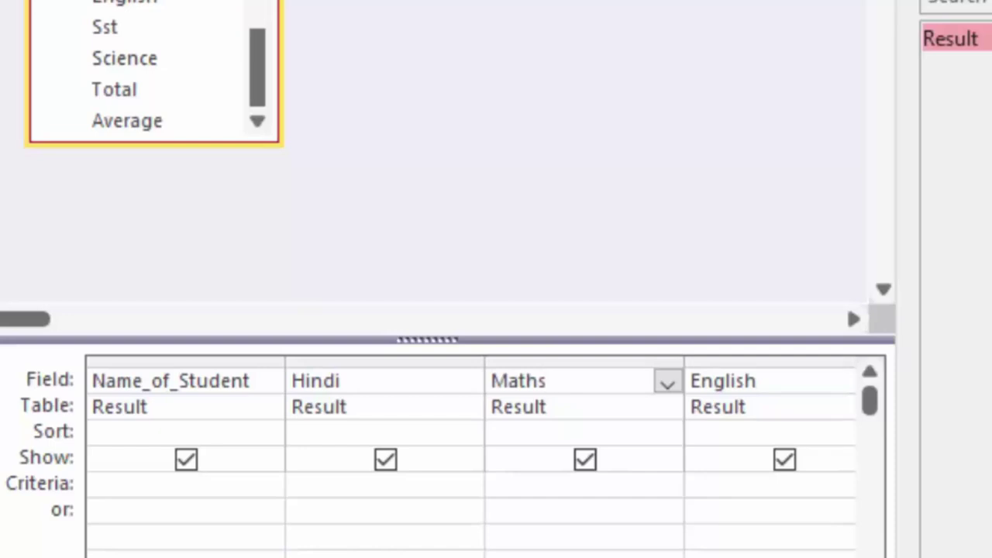
Step: Scroll the design grid to the Total column and put the caret at the end of its field entry
scroll(484, 457, right, 1)
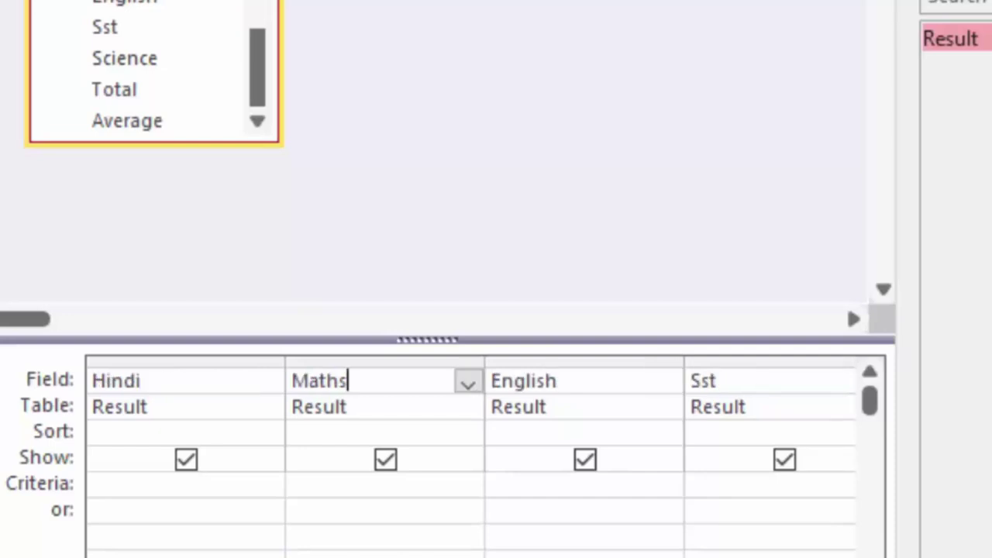
scroll(485, 457, right, 2)
scroll(484, 457, right, 1)
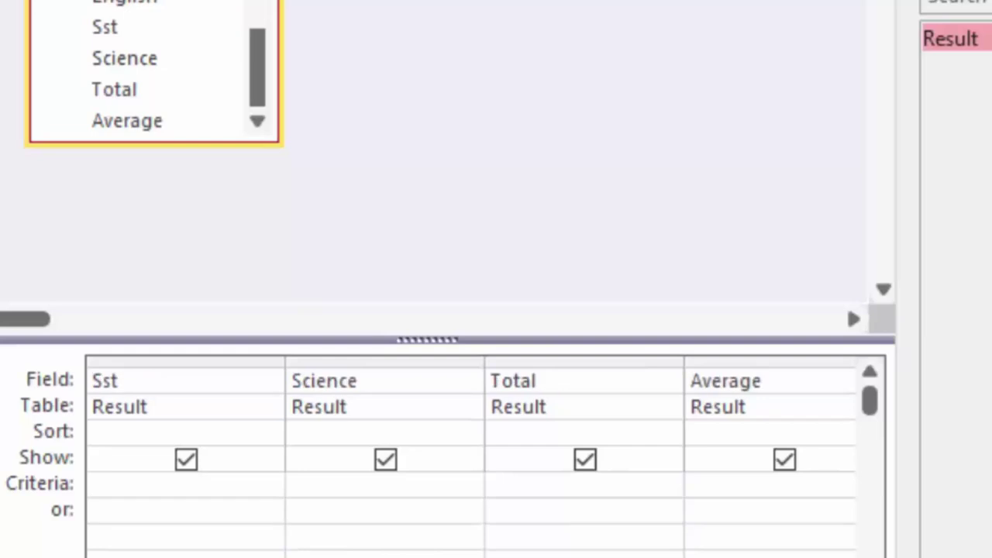
click(569, 362)
click(572, 385)
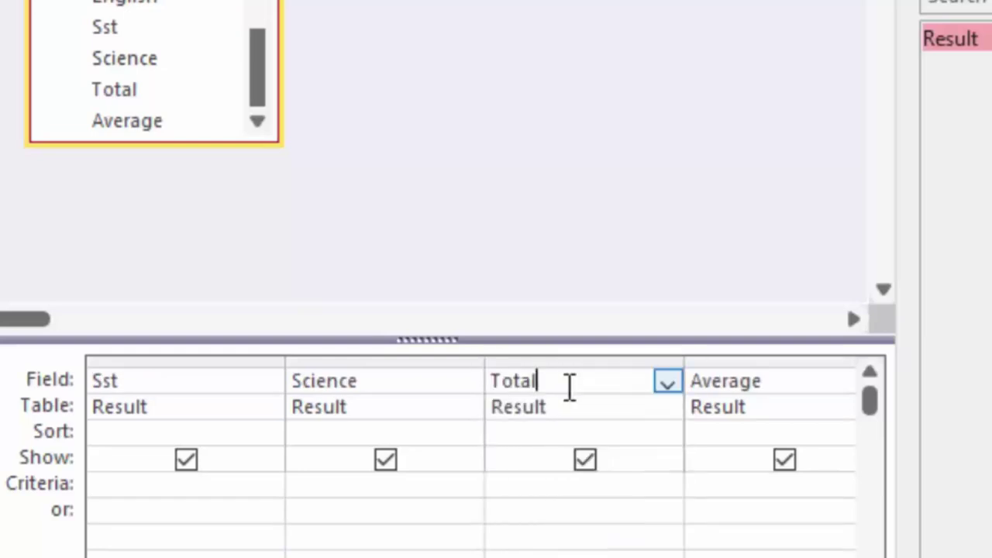
Step: Change the Total field entry to 'Total:' and open it in the Zoom box, clear of the field list
text(:)
right_click(559, 380)
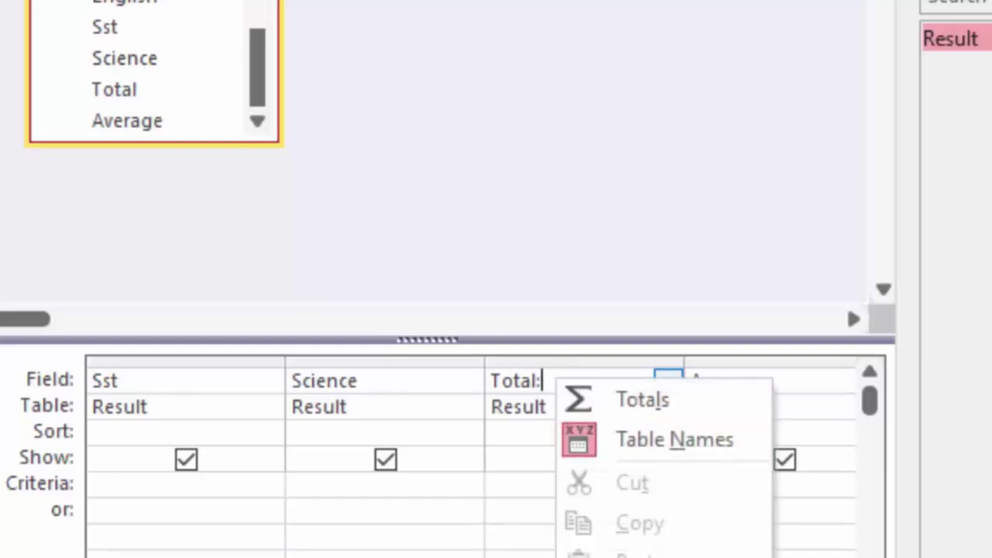
key(z)
text([)
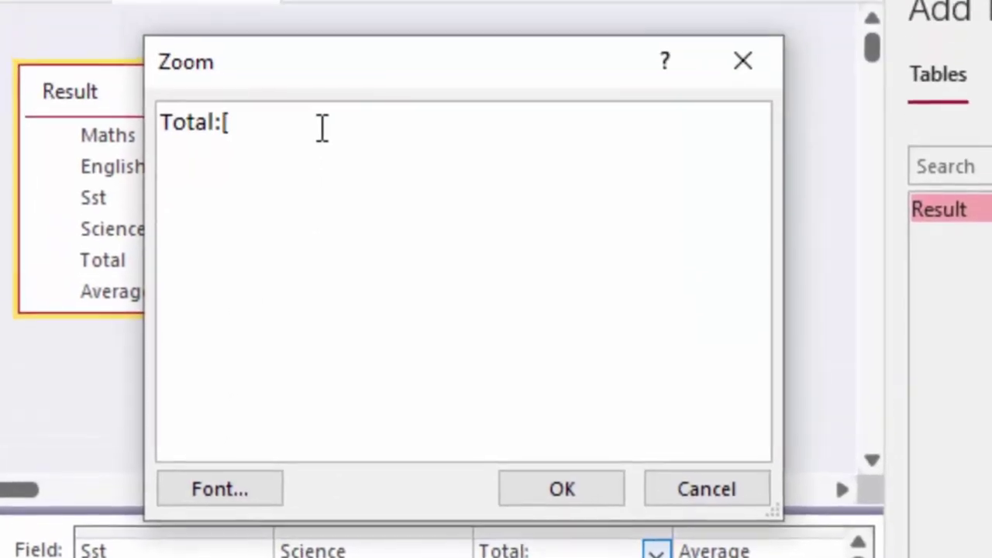
text(M)
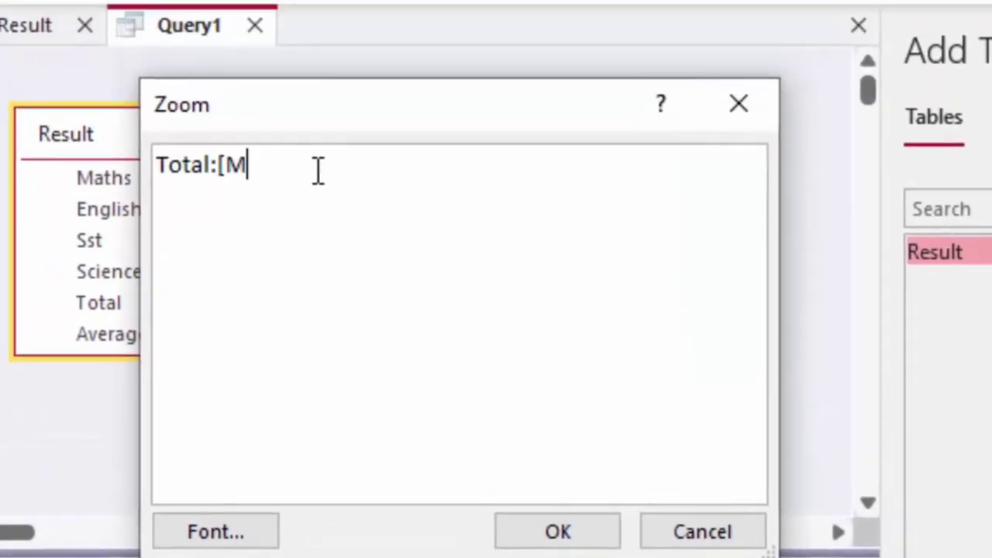
text(ths)
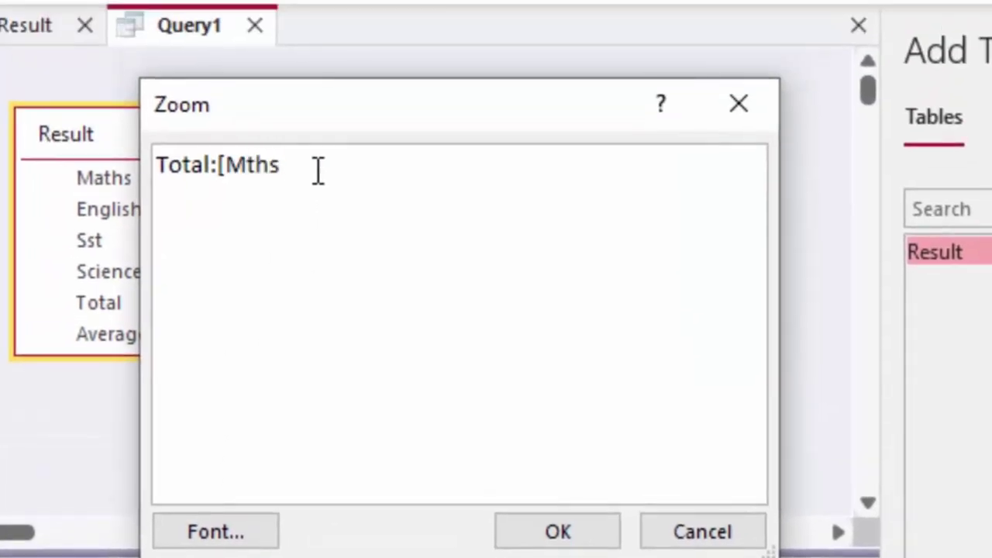
key(BackSpace)
key(BackSpace)
key(BackSpace)
key(BackSpace)
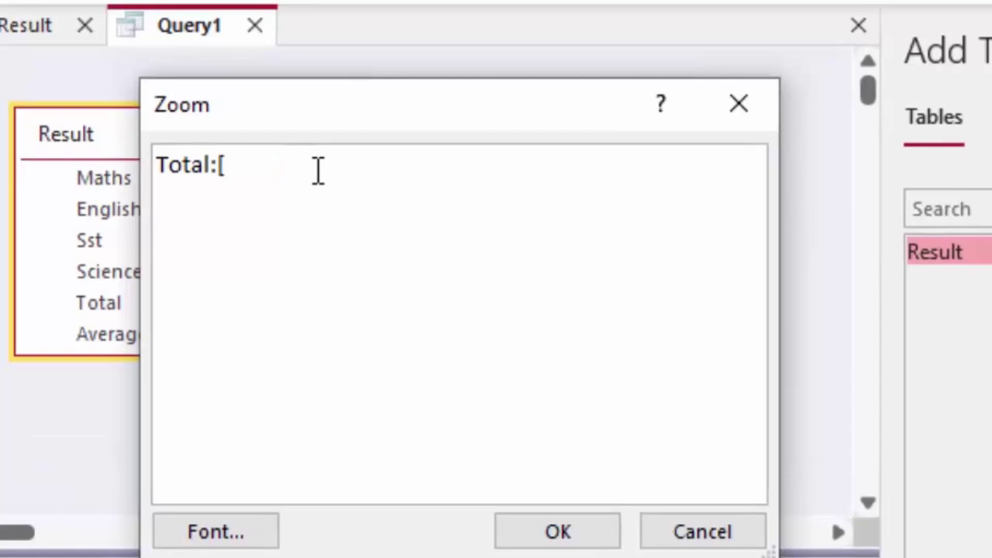
drag(454, 104, 691, 117)
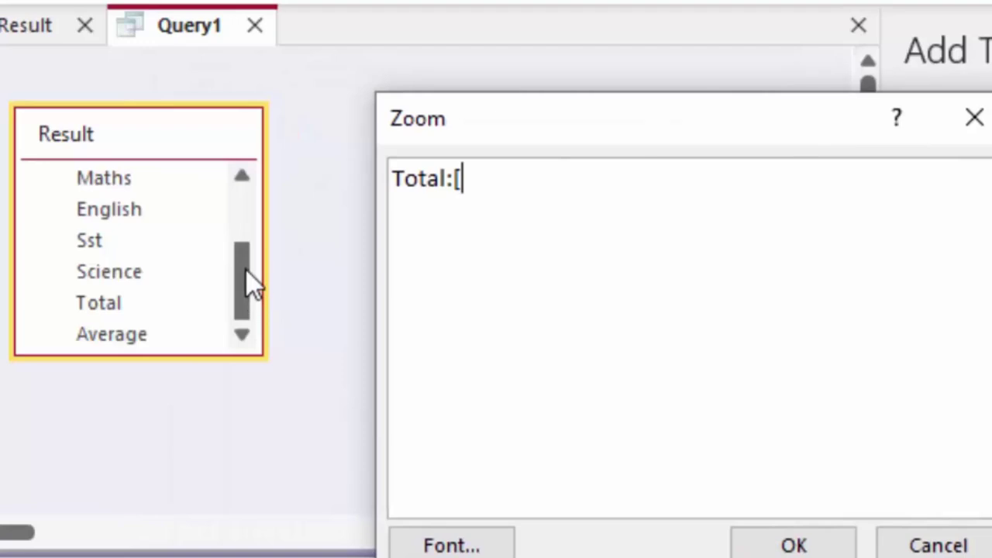
click(794, 545)
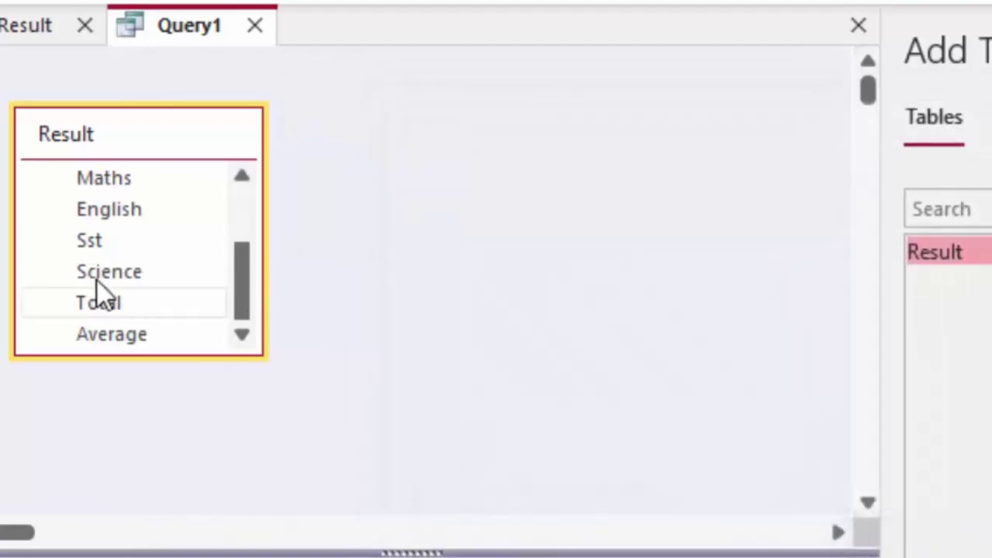
drag(248, 260, 243, 232)
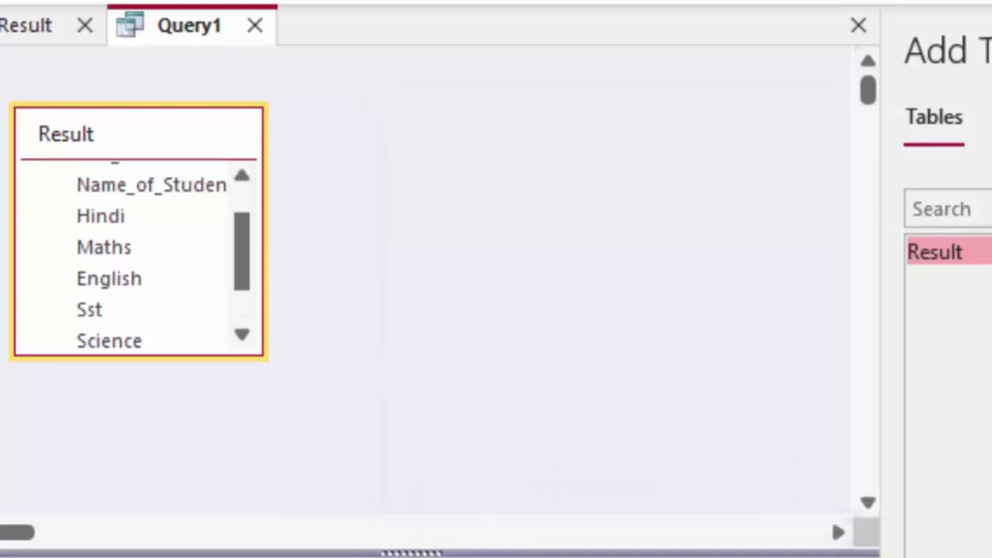
key(shift+F2)
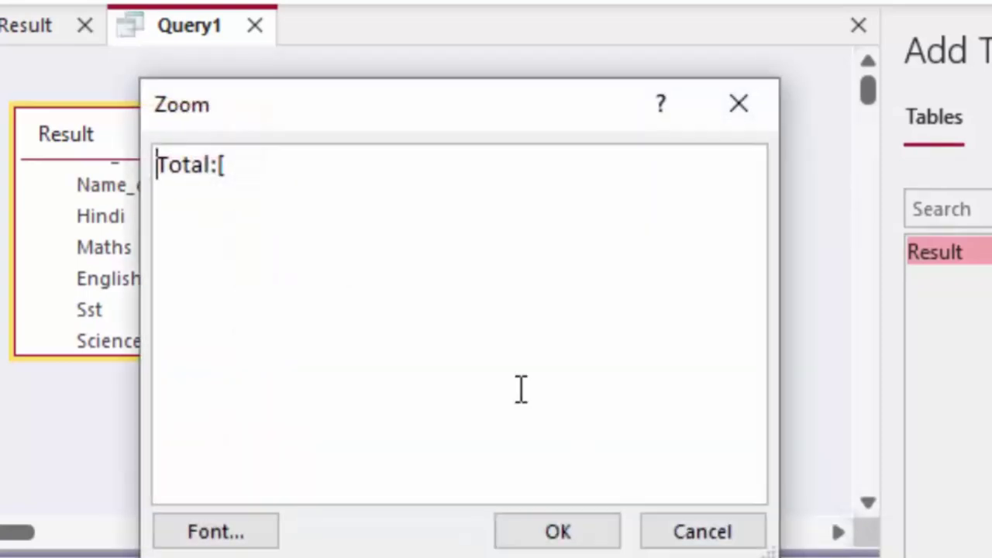
drag(343, 106, 508, 110)
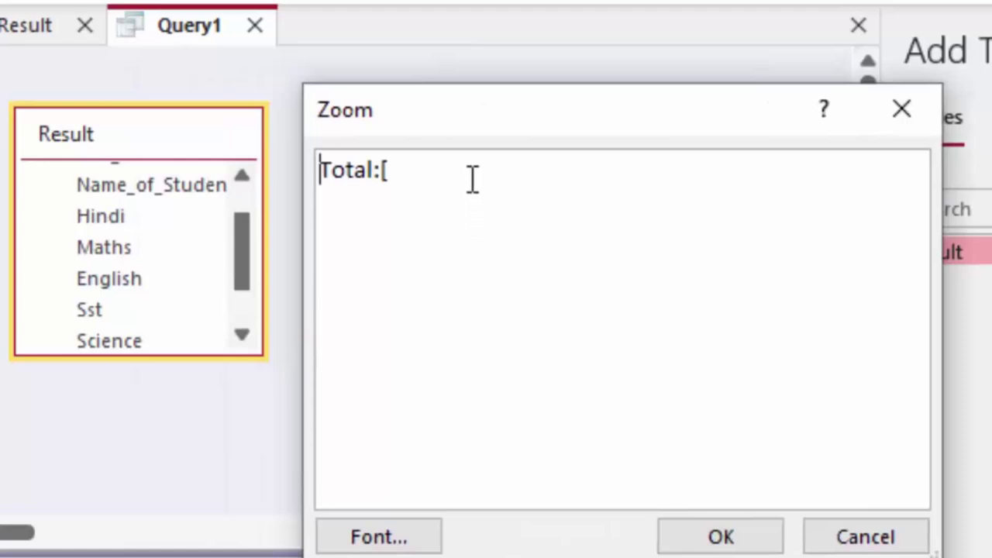
Step: Type [Hindi]+[Math]+[English]+[Sst] after Total:, correcting the typos and stray bracket
click(472, 173)
text(hin)
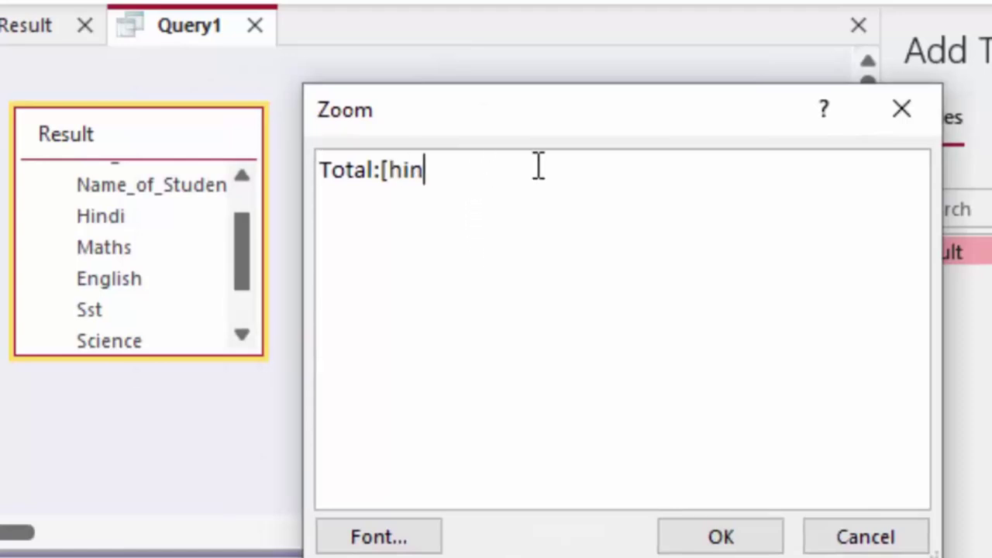
text(d)
key(BackSpace)
key(BackSpace)
key(BackSpace)
key(BackSpace)
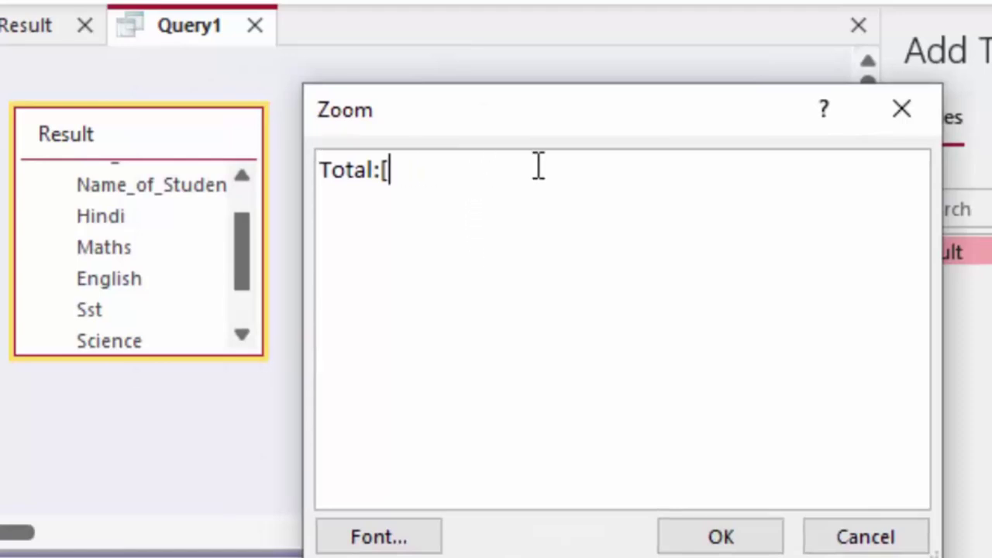
text(Hio)
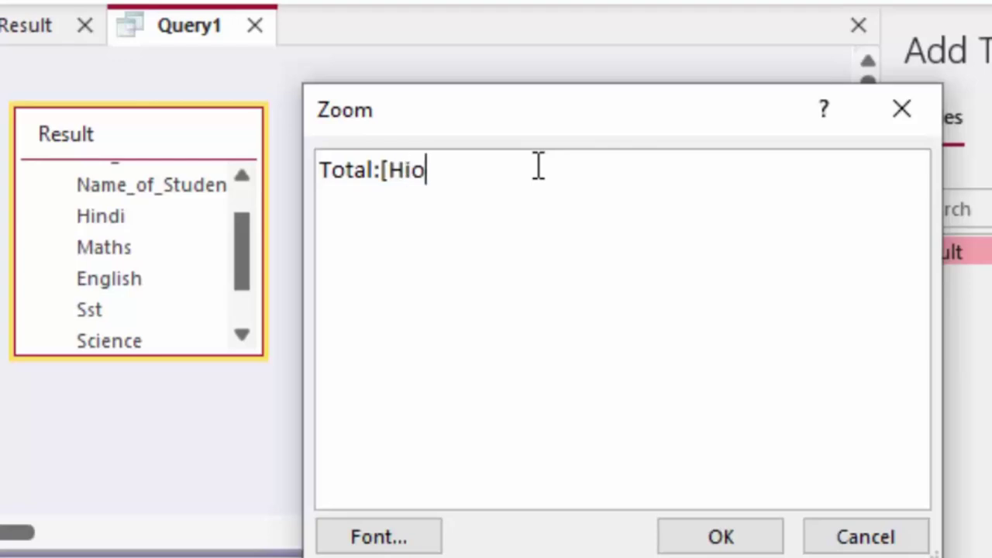
key(BackSpace)
text(nd)
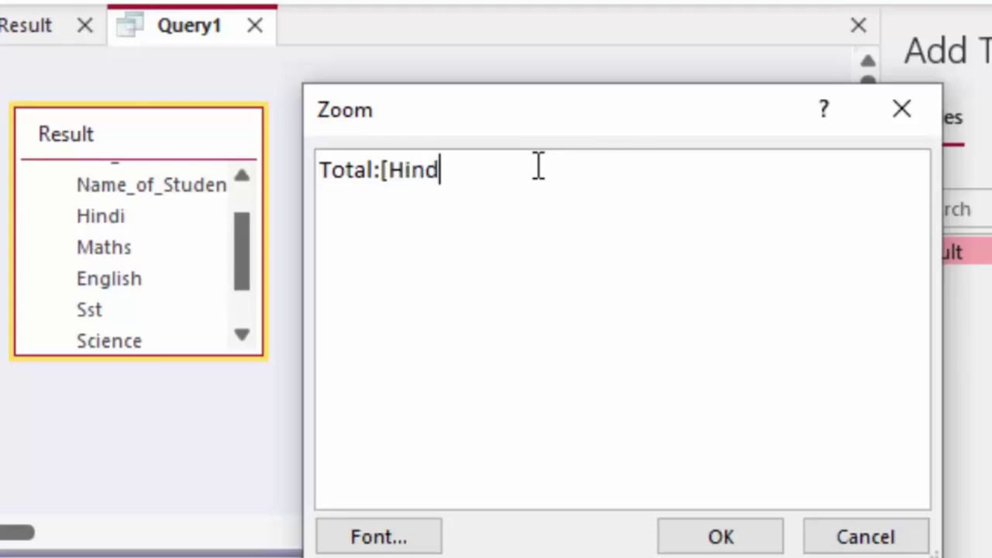
text(i]+)
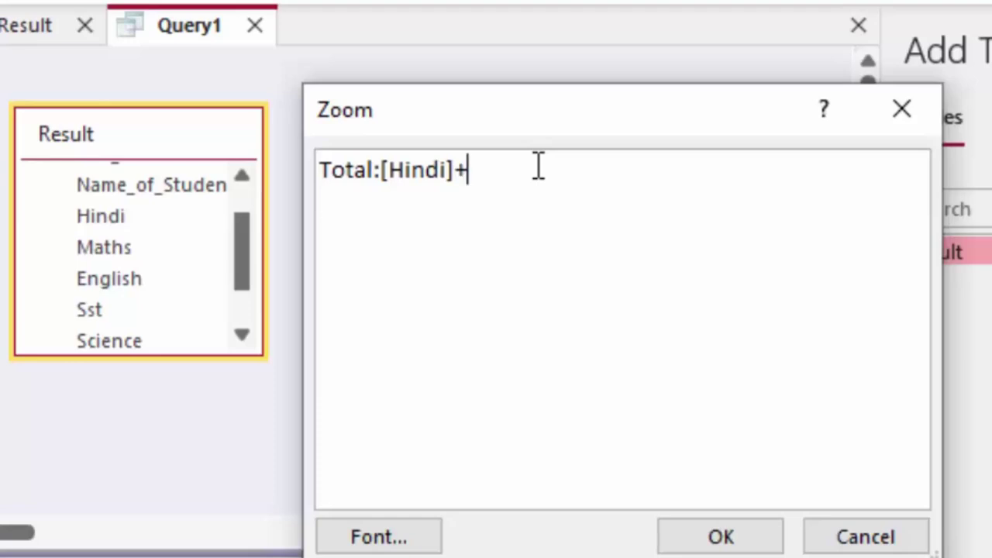
text([)
text(Math)
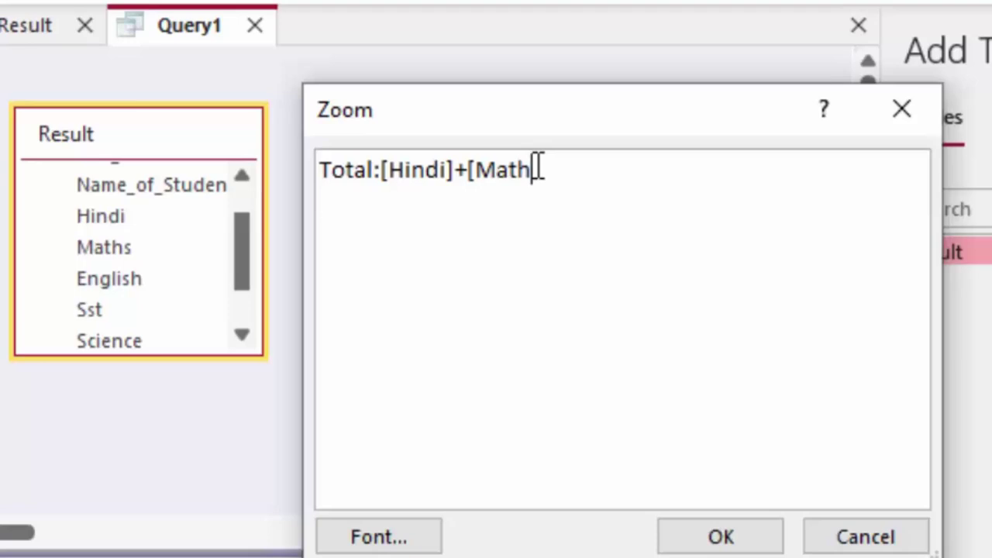
text(])
text(+)
text([E)
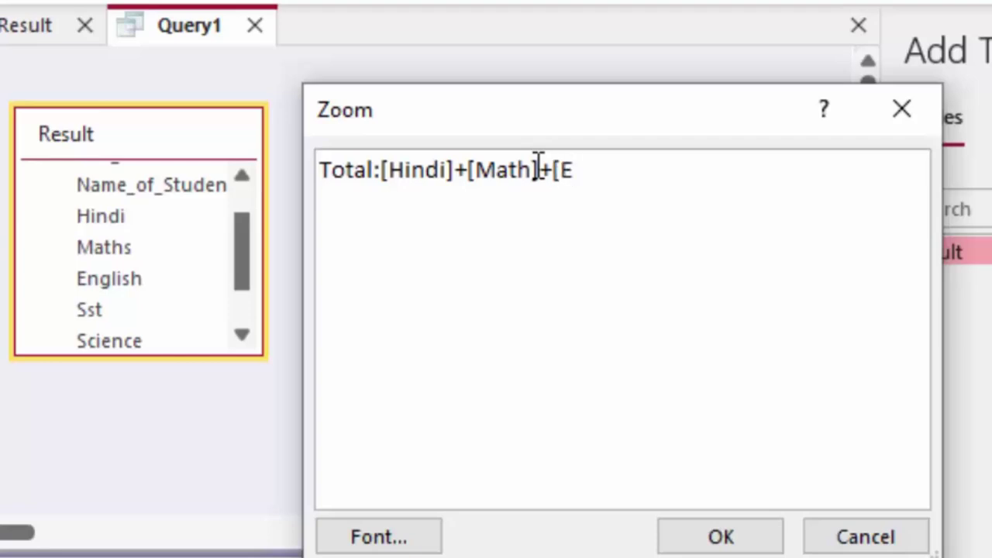
text(nglish)
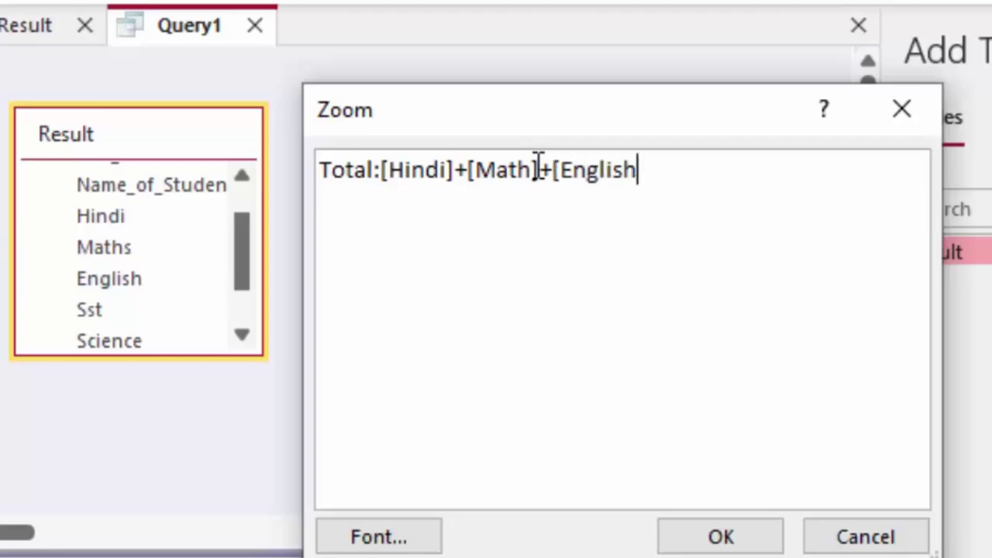
text(])
text(+)
text(Sst)
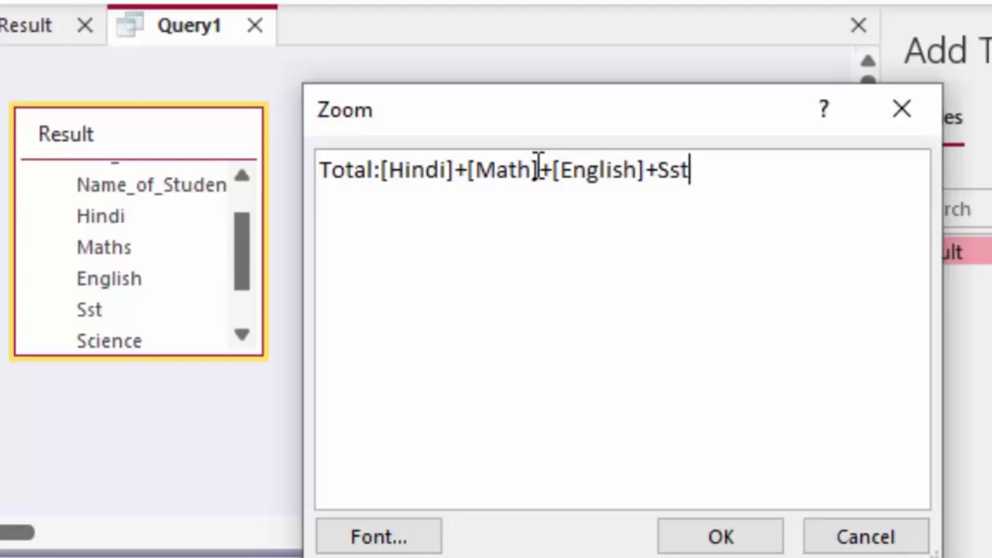
text([)
key(BackSpace)
text(])
Step: Append +[Science] to the Total expression and confirm it
click(665, 175)
text([)
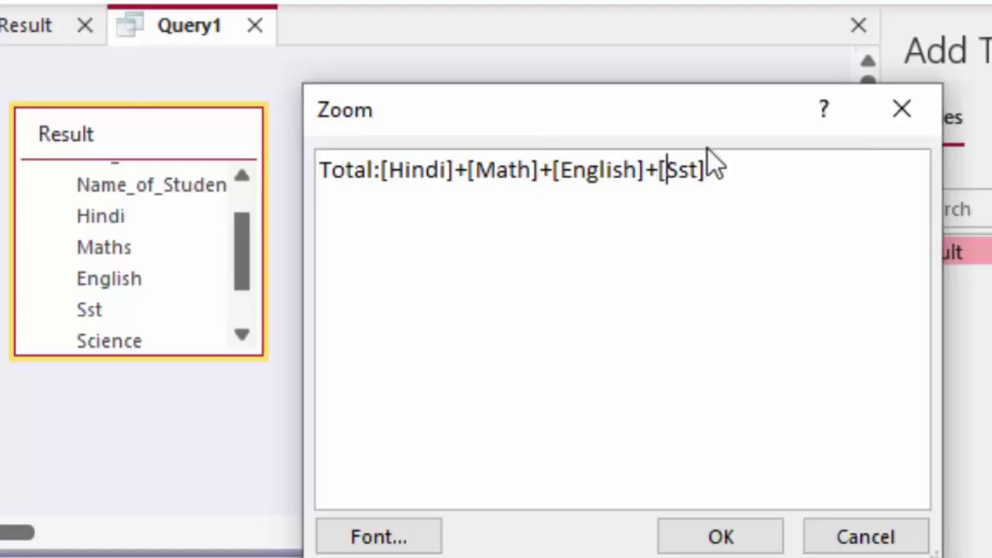
click(789, 182)
text(+)
text([S)
text(cien)
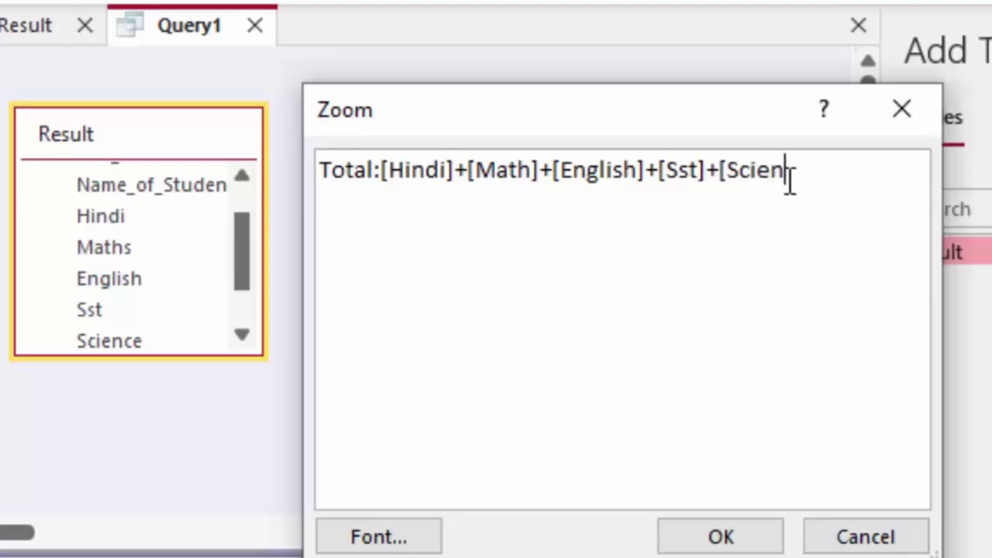
text(ce])
click(723, 543)
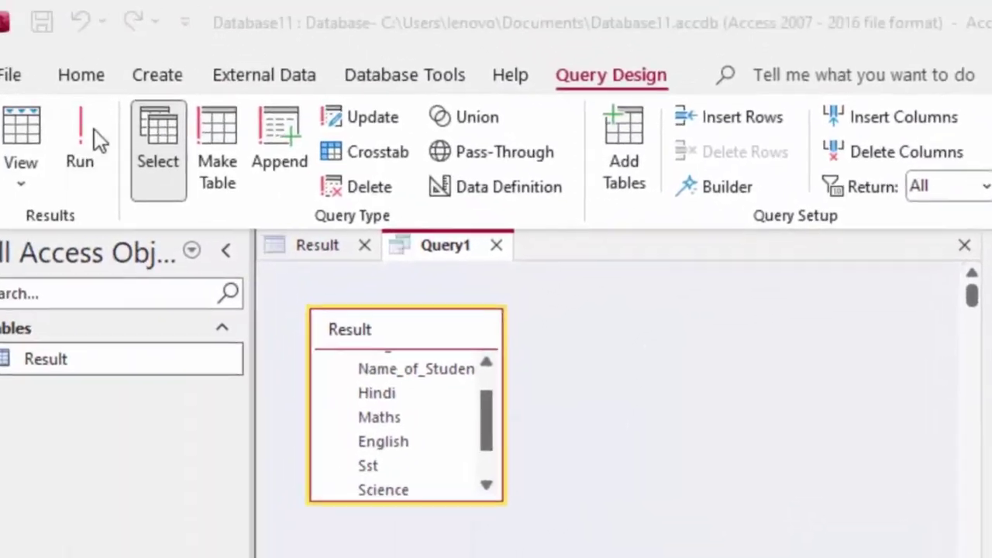
click(93, 130)
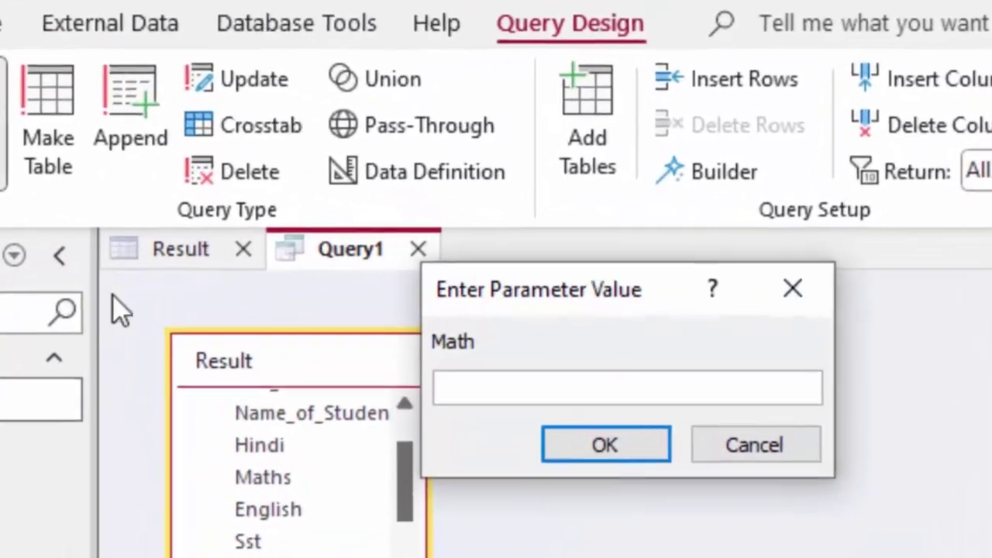
mouse_move(597, 349)
mouse_down()
mouse_move(616, 419)
mouse_move(586, 497)
mouse_up()
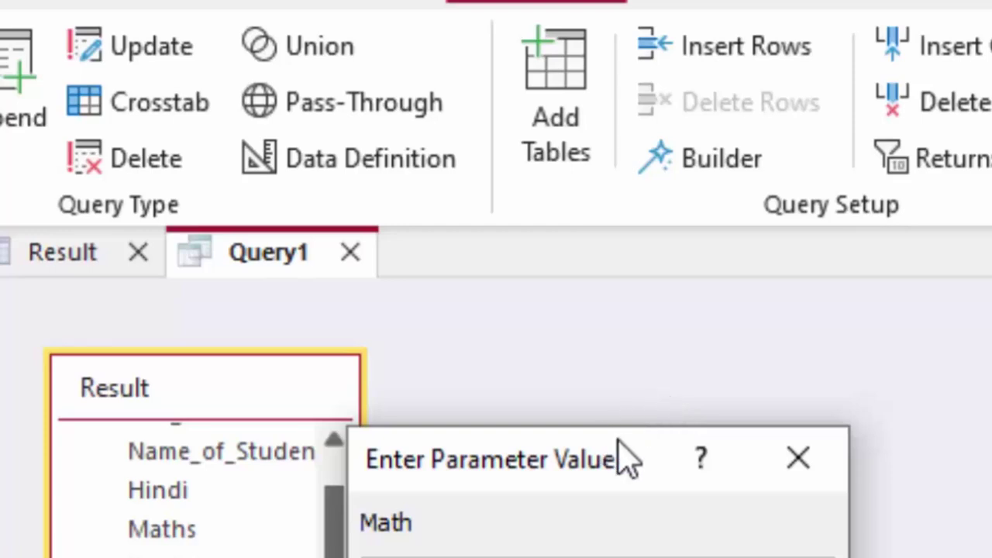
click(798, 459)
Step: Cut the Total field entry back to just 'Total:' in the Zoom box and confirm
right_click(692, 502)
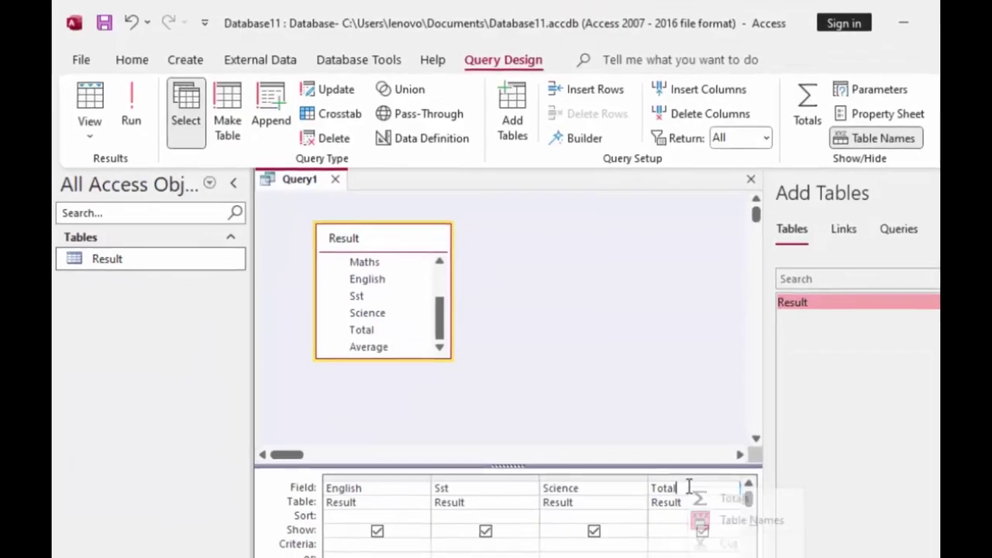
click(744, 557)
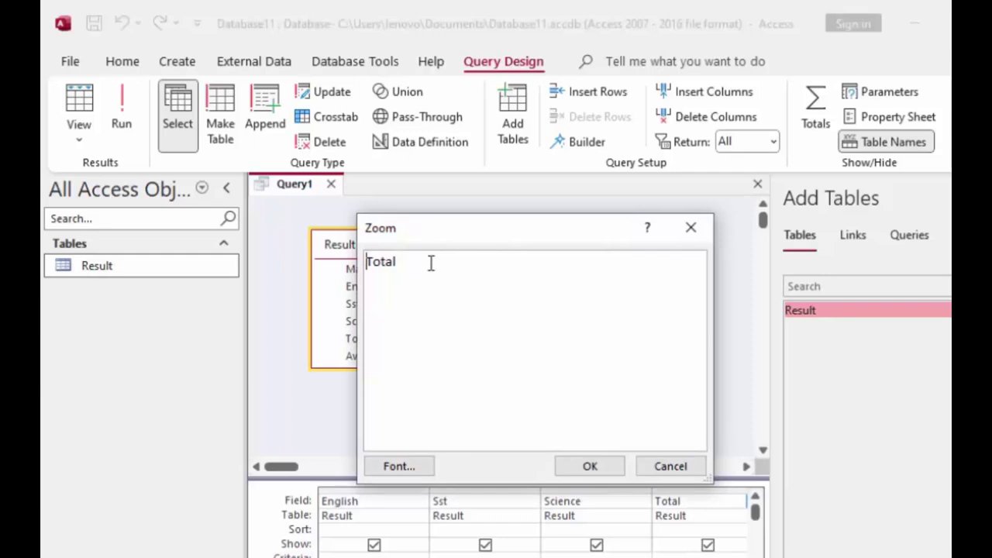
drag(445, 229, 523, 239)
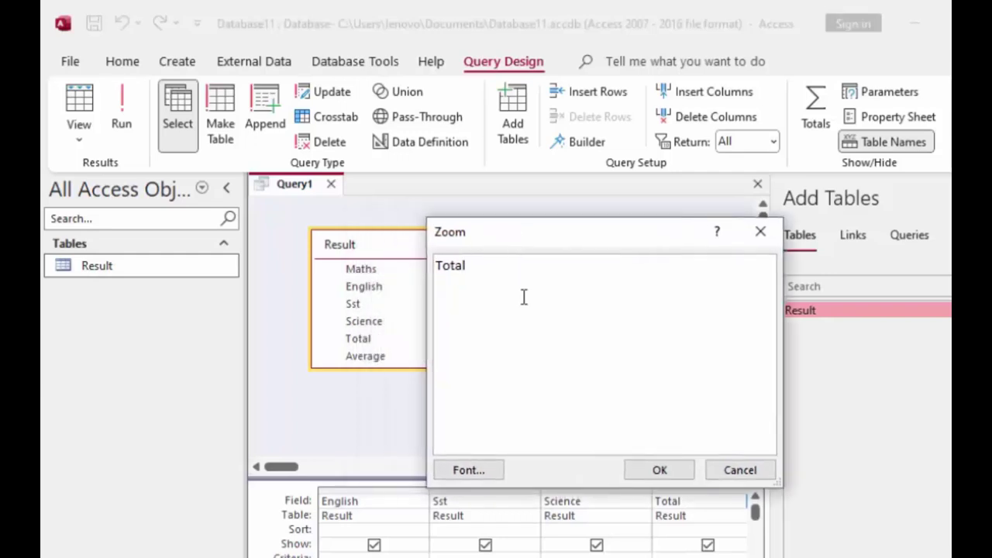
text(:)
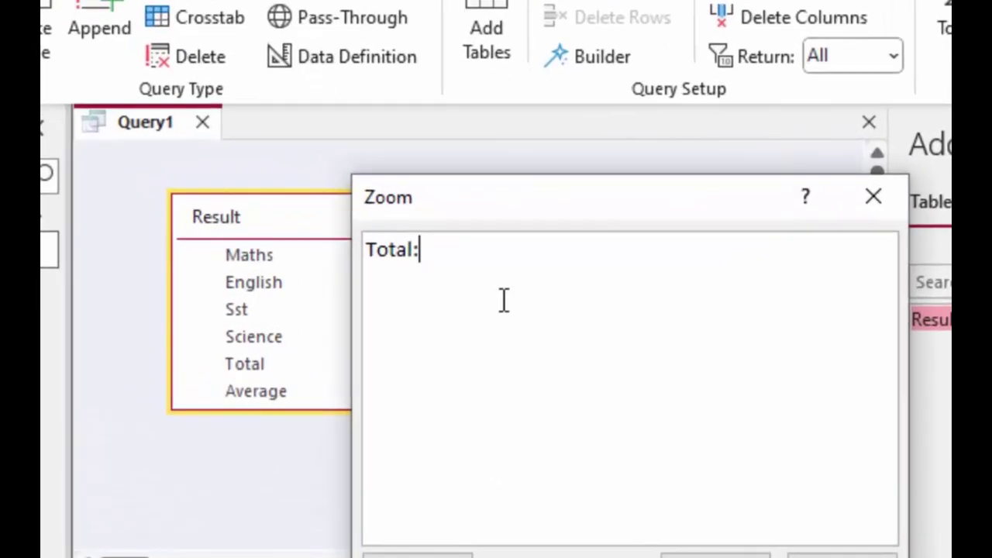
text([)
key(BackSpace)
click(715, 555)
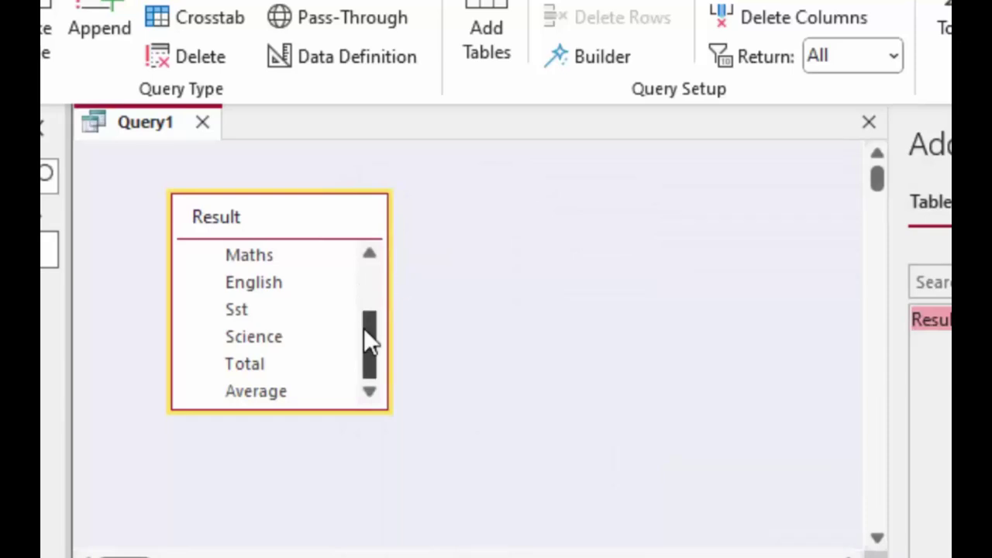
drag(369, 337, 355, 310)
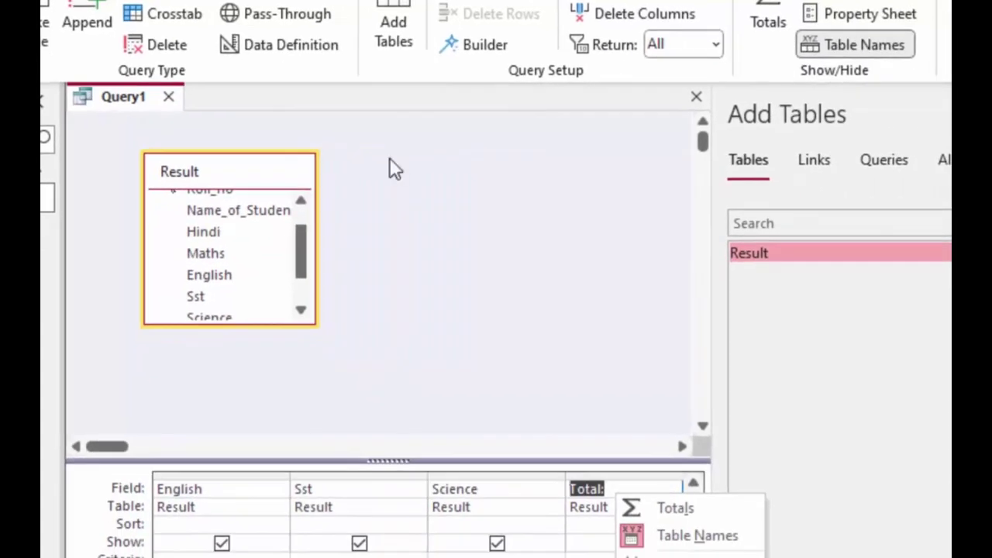
Step: Enter [Hindi]+[English]+[Maths]+[Sst]+[Science] after Total: in the Zoom box, fixing typos, and confirm
key(z)
drag(380, 168, 488, 169)
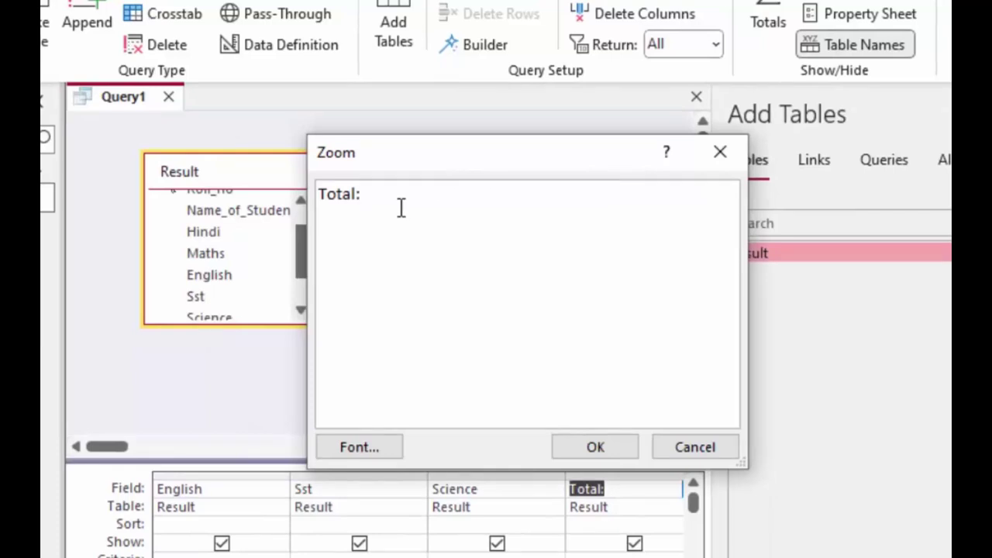
text([Hi)
text(ndi])
text(+[E)
text(ngli)
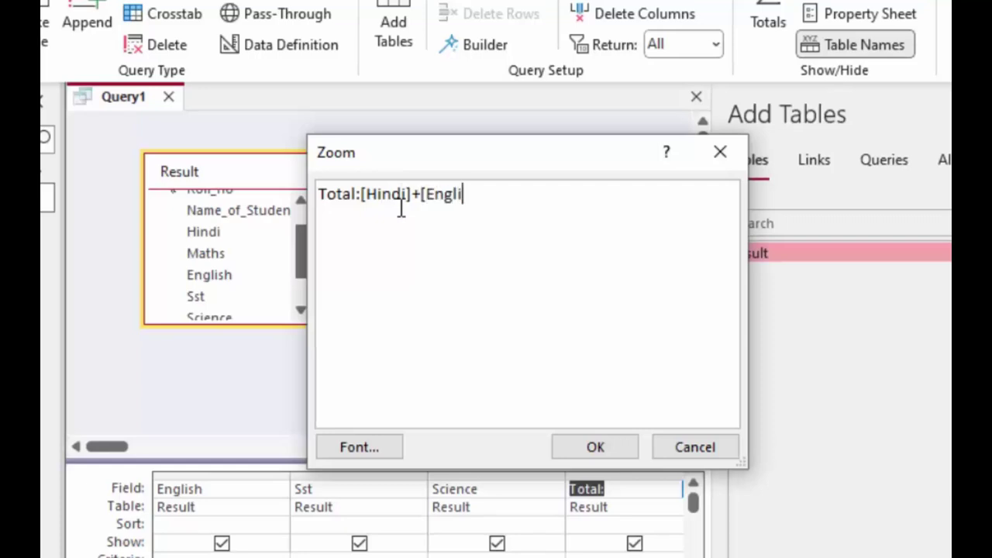
text(sh]+)
text([Mat)
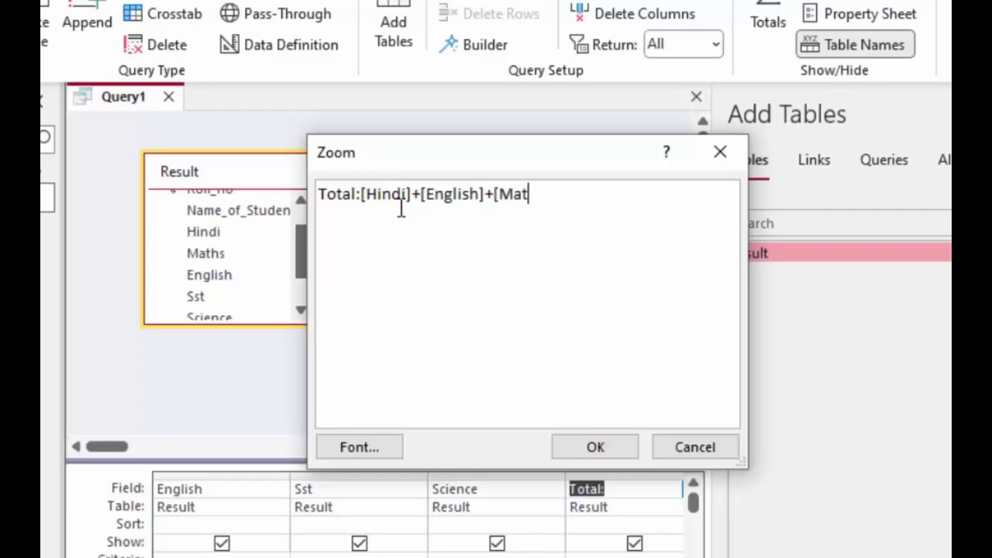
text(hs])
text(+)
text([)
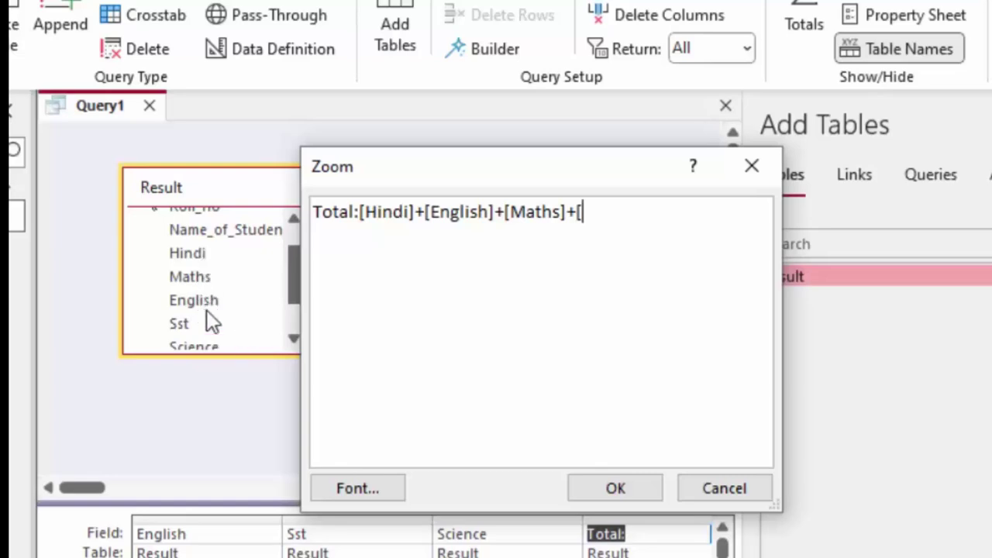
text(Ss)
text(t]+)
text([Sc)
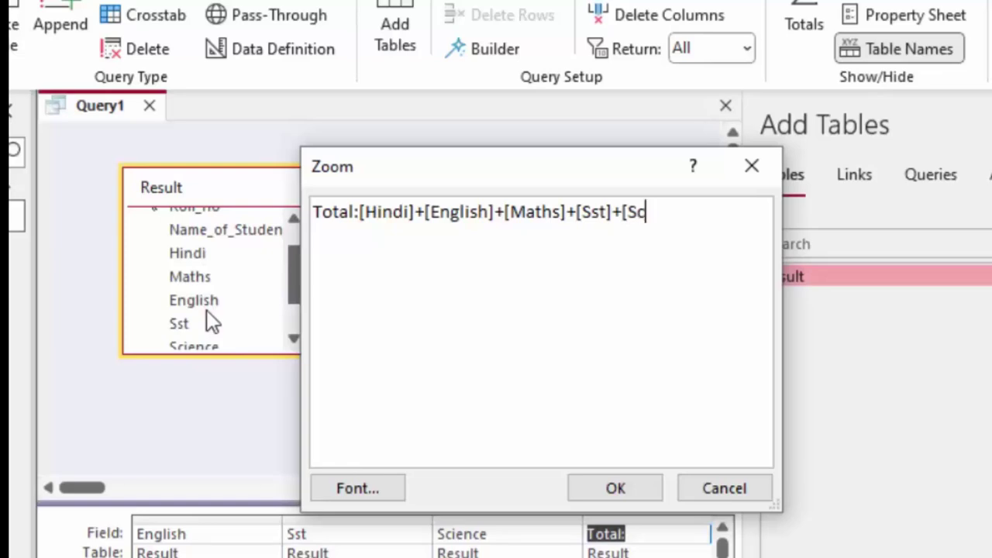
text(iebn)
key(BackSpace)
key(BackSpace)
text(n)
text(ce)
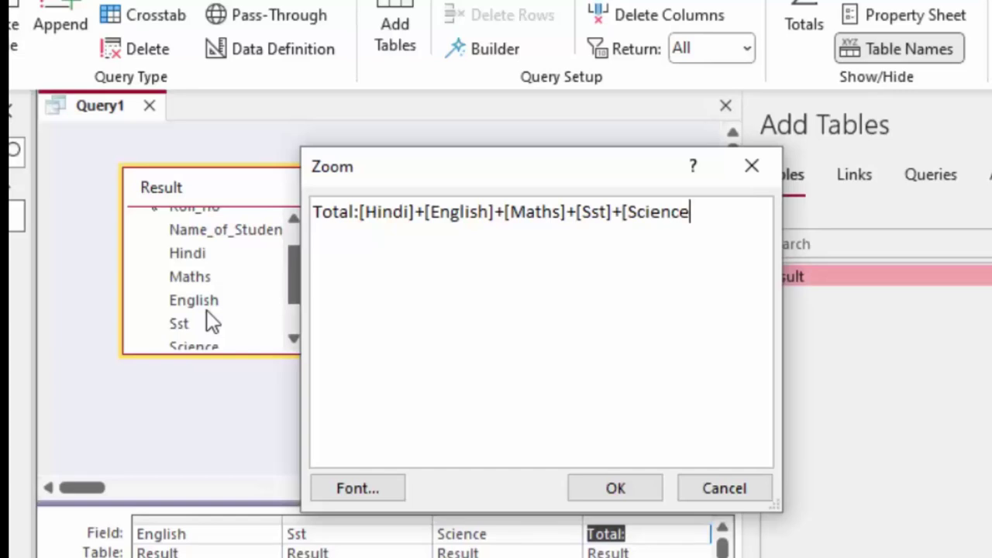
text(]+)
key(BackSpace)
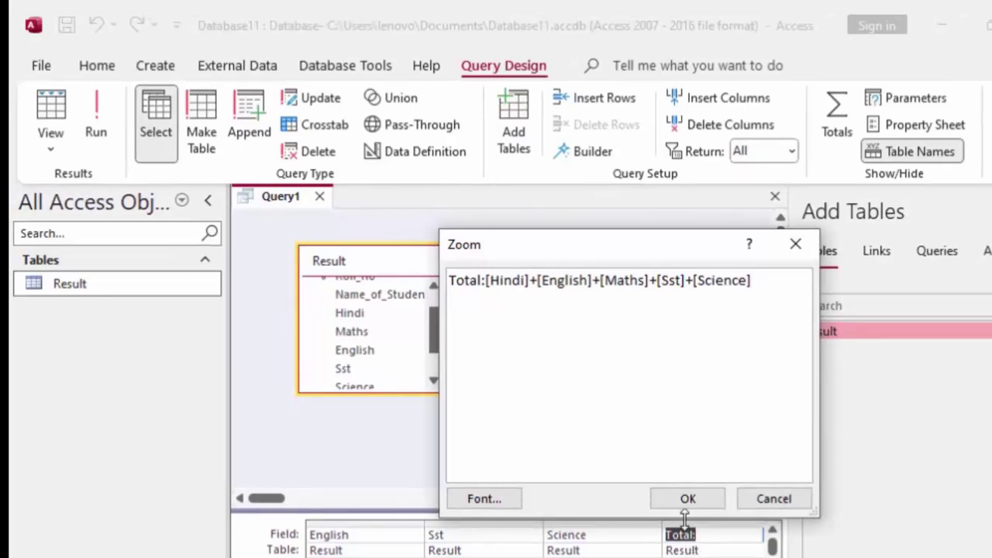
click(686, 500)
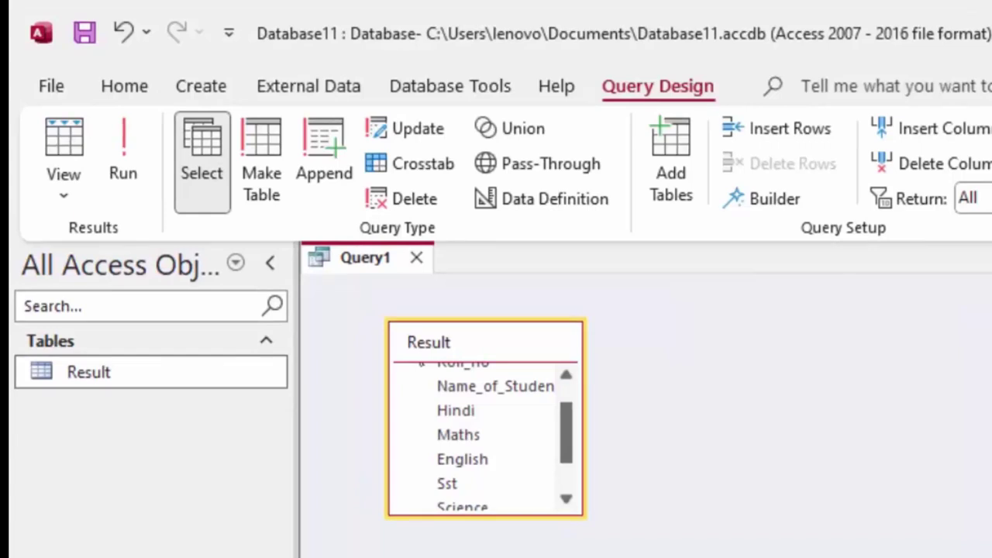
Step: Fix the invalid bracketing error by adding ] after Hindi, then open Average in Zoom
click(117, 136)
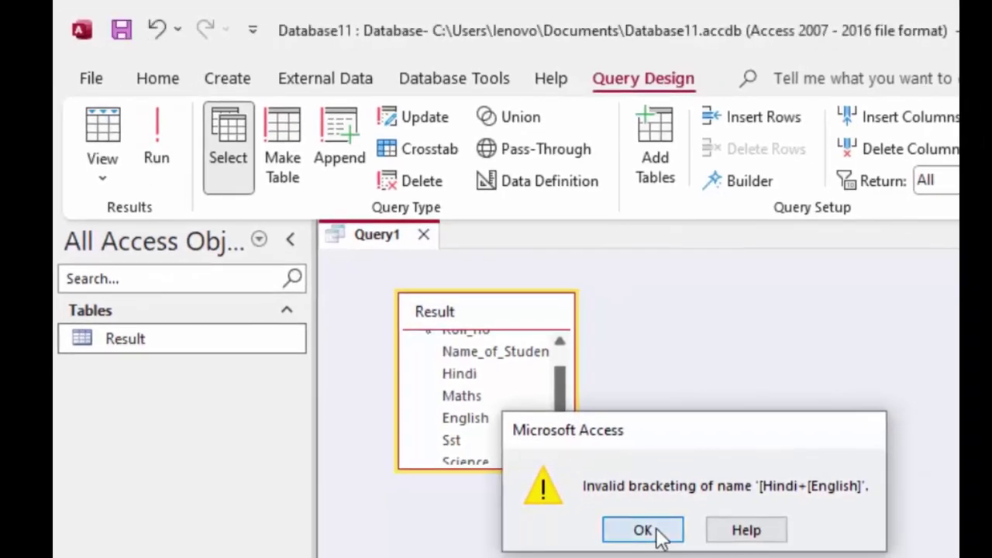
click(651, 552)
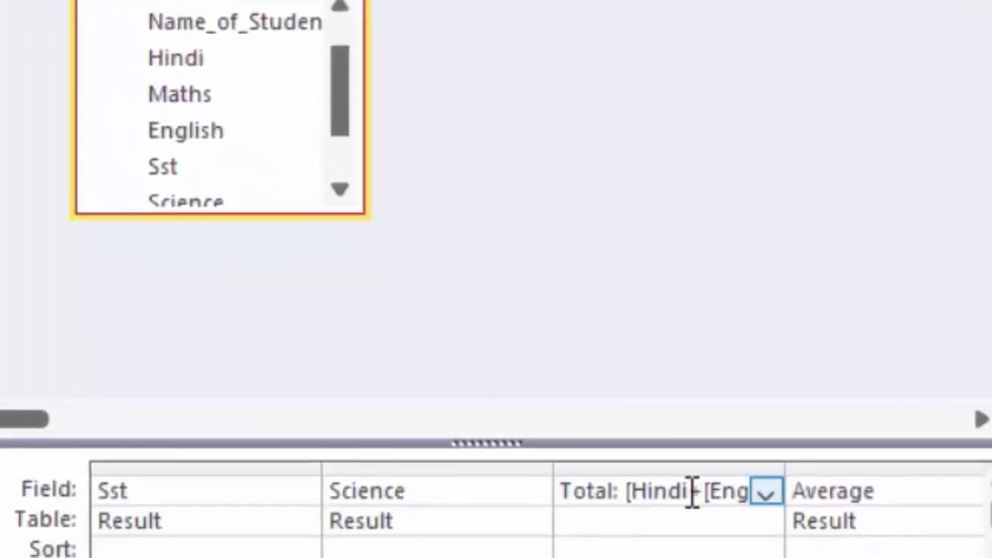
click(688, 491)
text(])
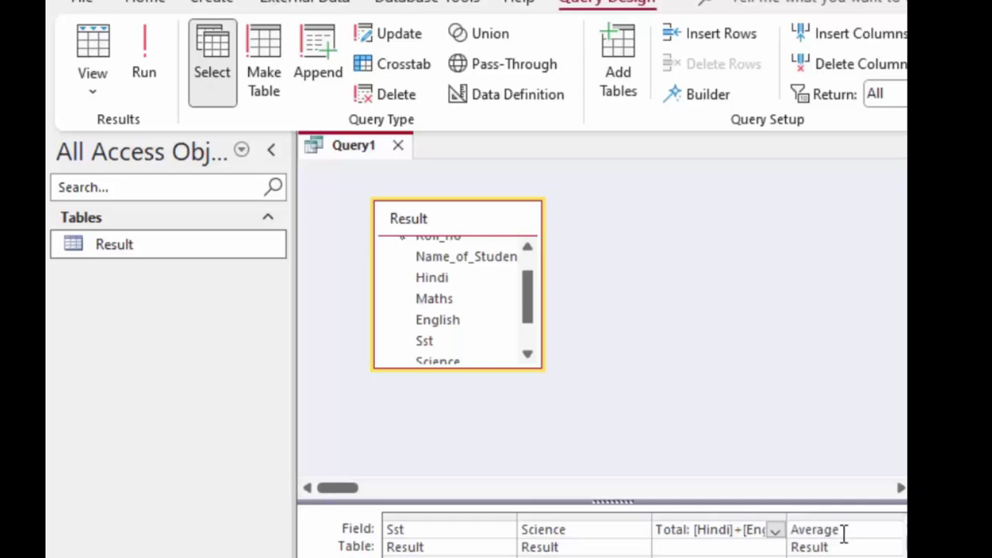
click(841, 530)
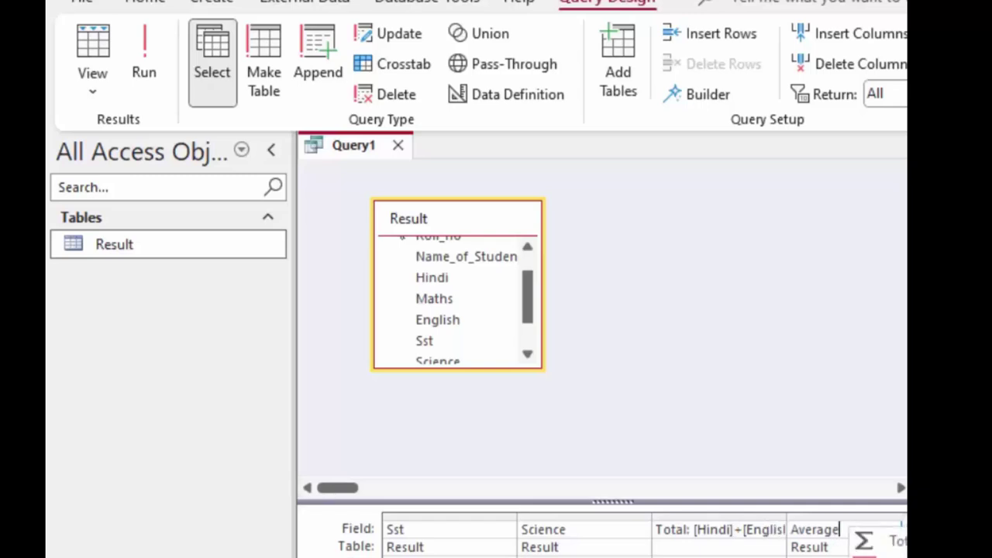
key(shift+F2)
Step: Set the Average column's expression to Average:[Total]/5 and confirm it
drag(668, 217, 706, 210)
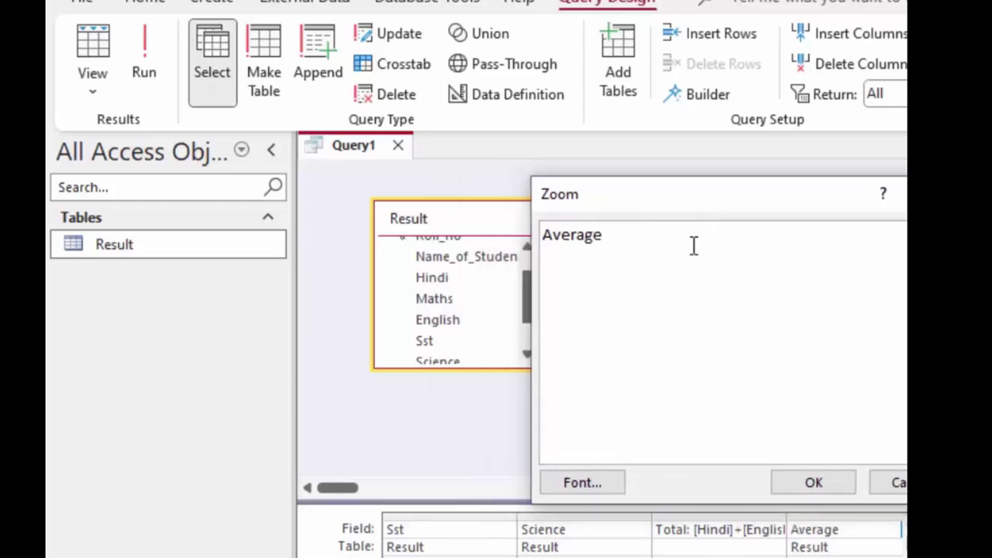
click(659, 243)
text(:)
text([To)
text(tal])
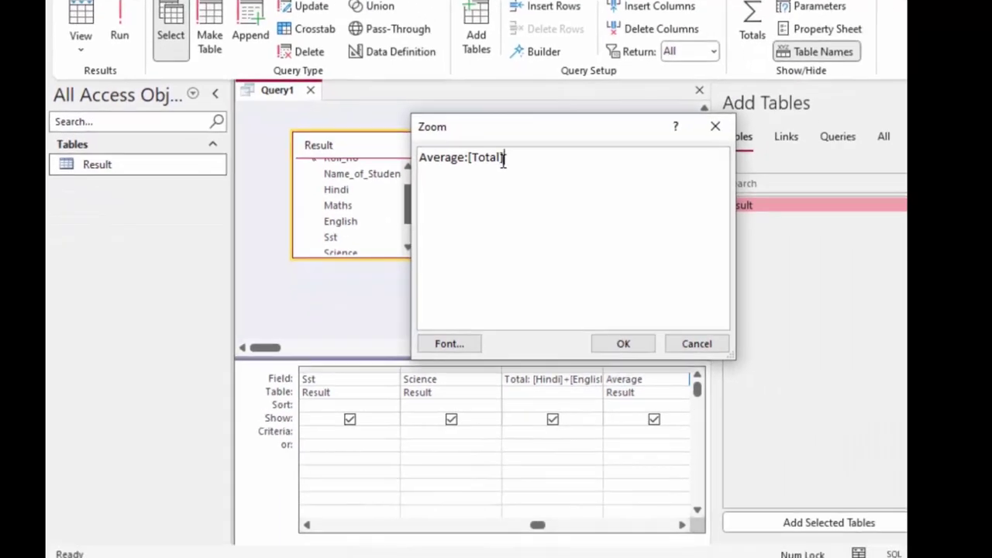
text(/)
text(5)
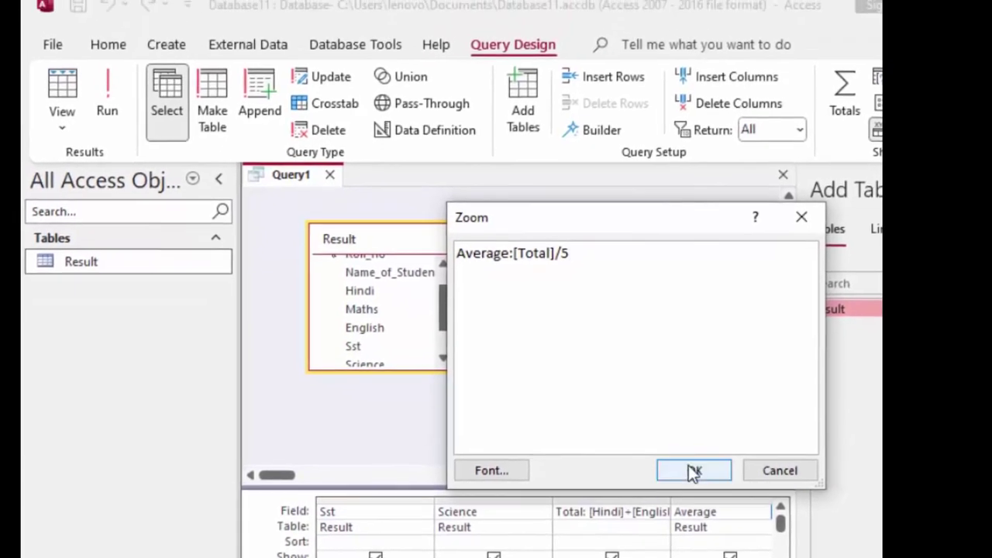
click(719, 413)
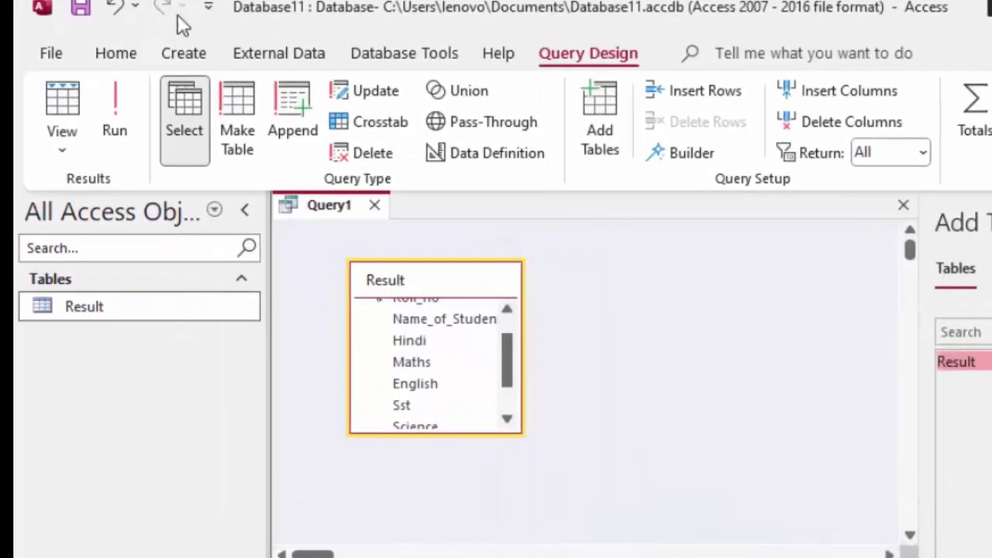
Step: Run the query and check Totals 288, 309, 275 and Averages 57.6, 61.8, 55
click(119, 105)
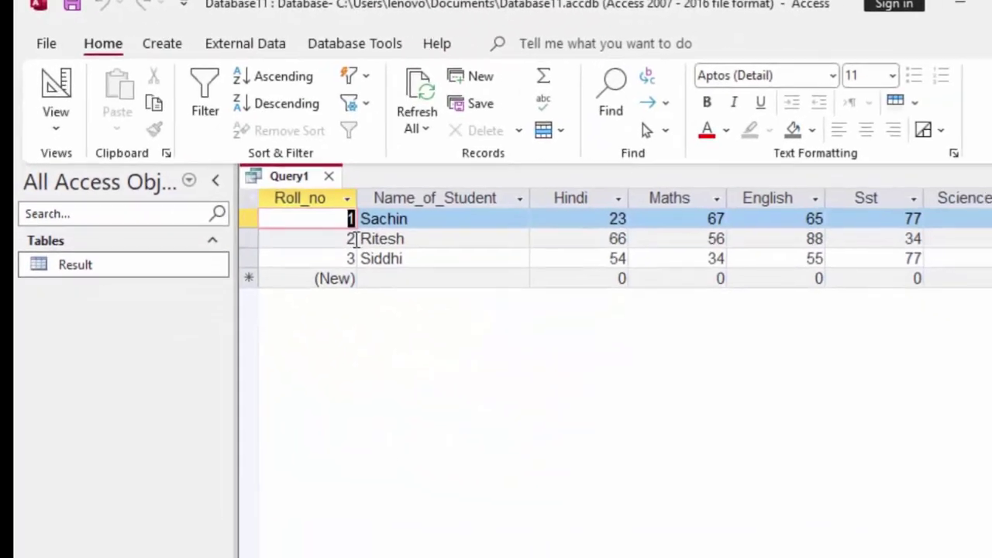
scroll(940, 483, right, 3)
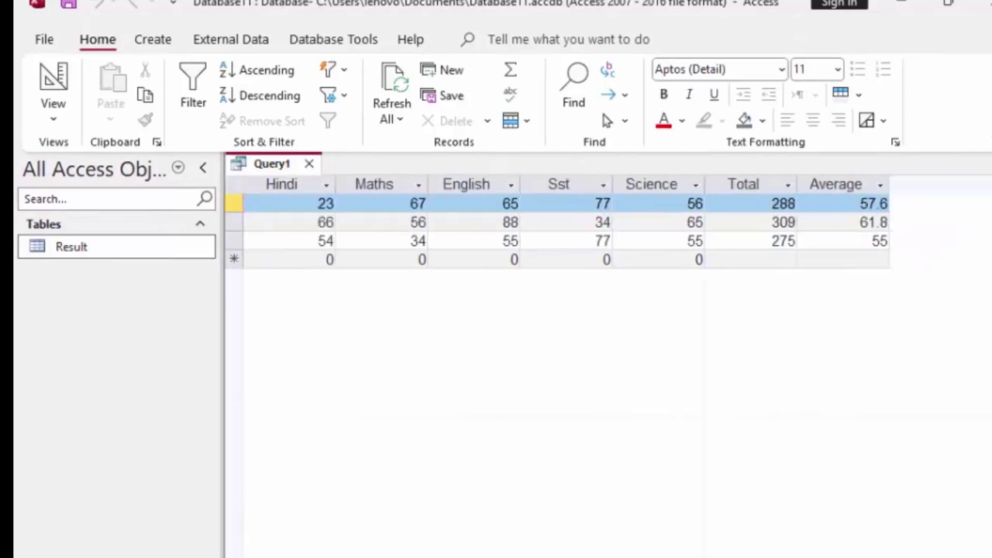
scroll(558, 225, left, 3)
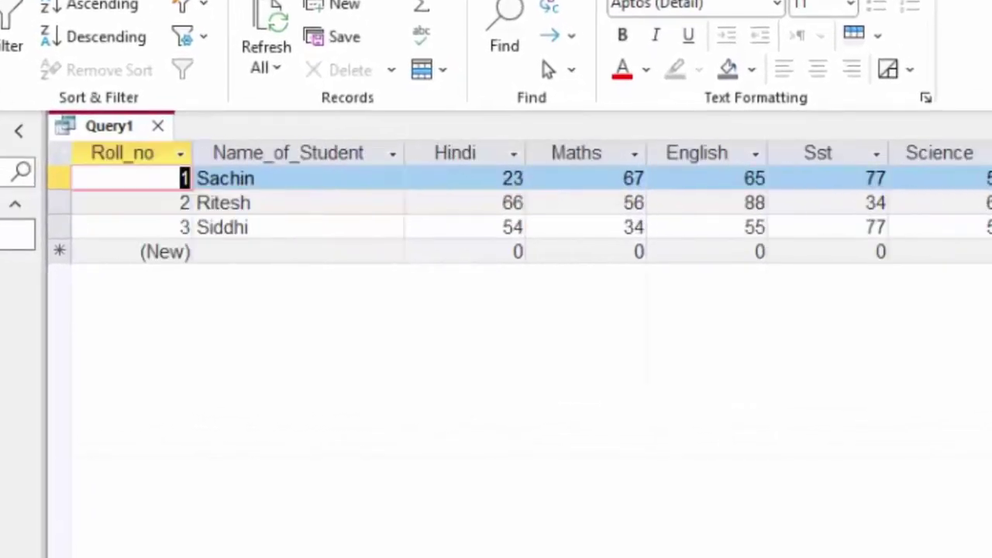
scroll(496, 209, right, 1)
scroll(496, 210, right, 2)
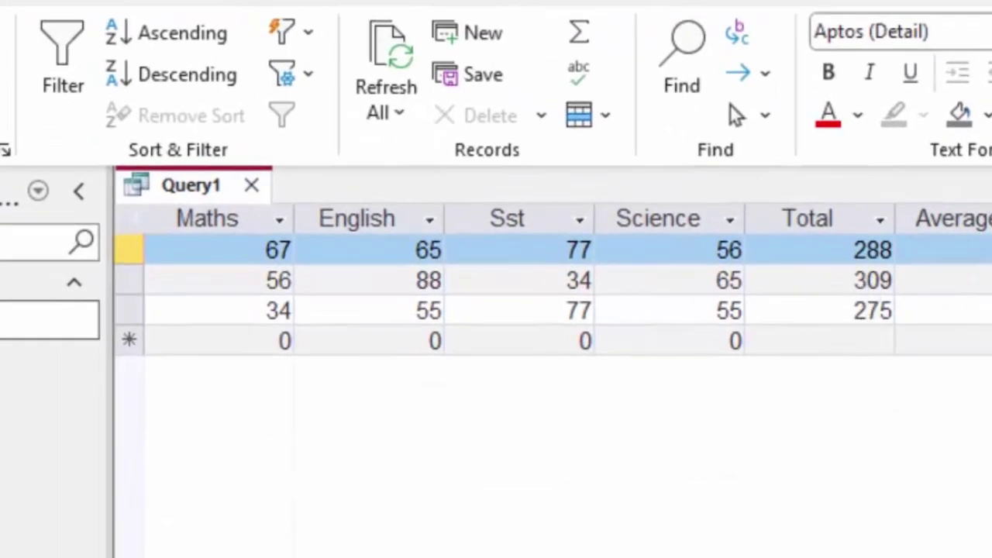
key(Home)
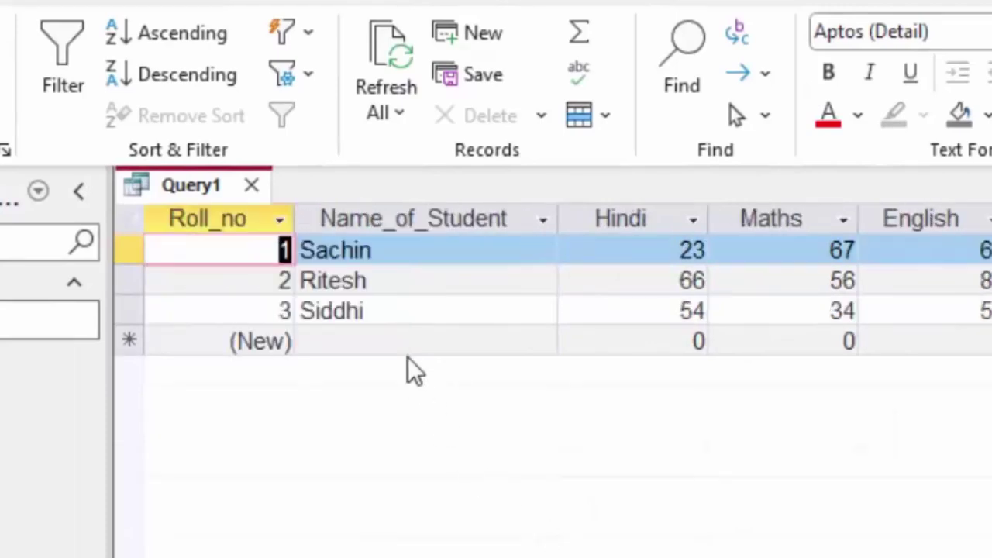
Step: Add a new student record with the student's name and marks 34, 66, 77, 65, 55
click(410, 342)
text(Y)
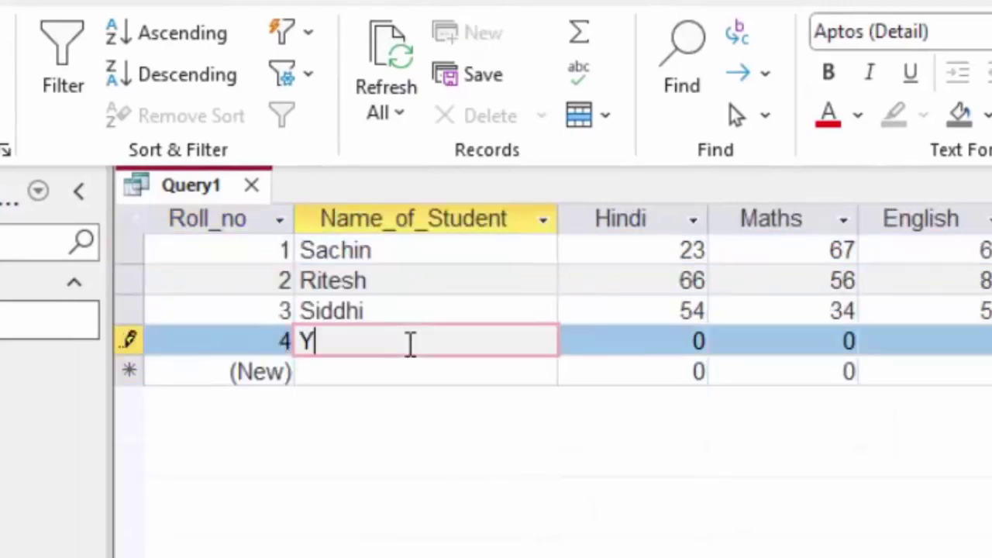
text(uvraj)
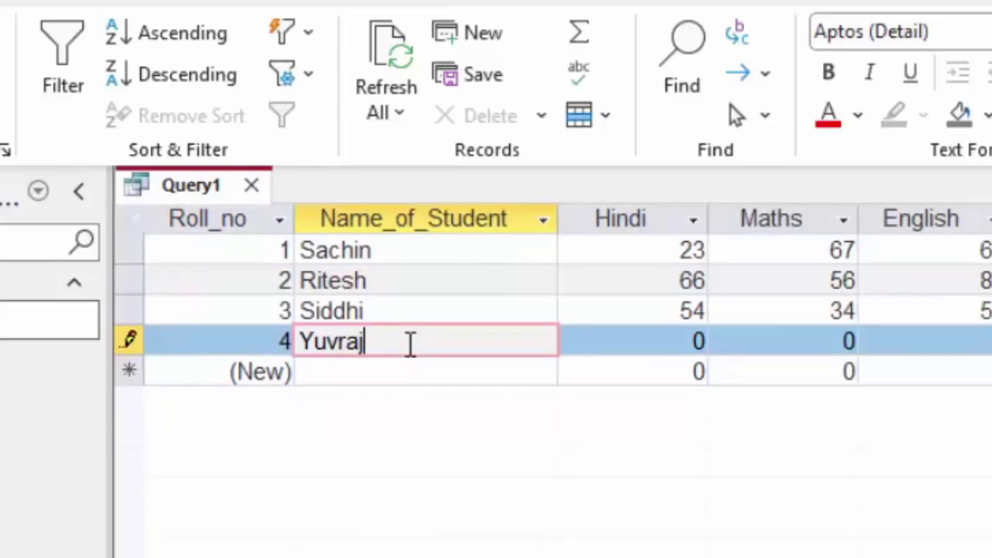
key(Tab)
text(34)
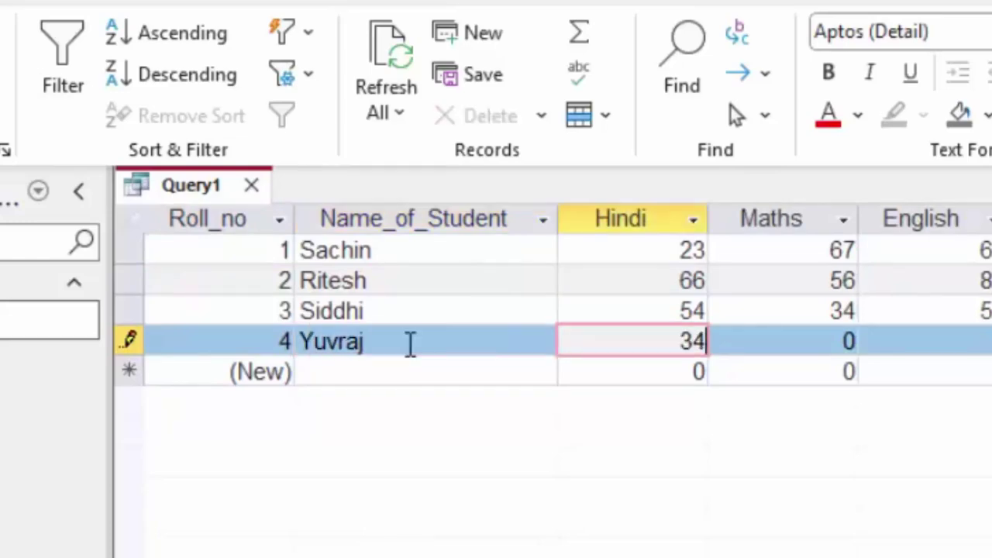
key(Tab)
text(66)
key(Tab)
text(77)
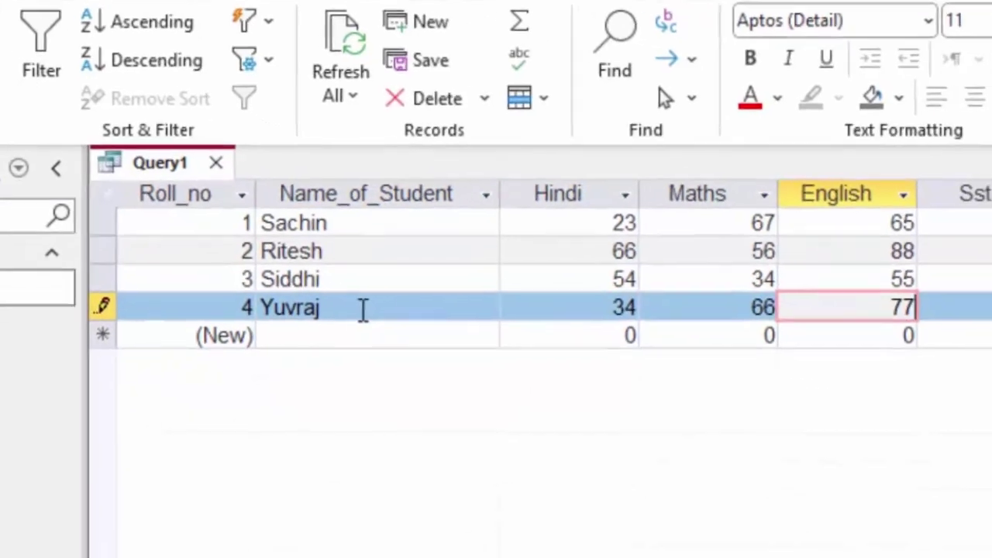
key(Tab)
text(65)
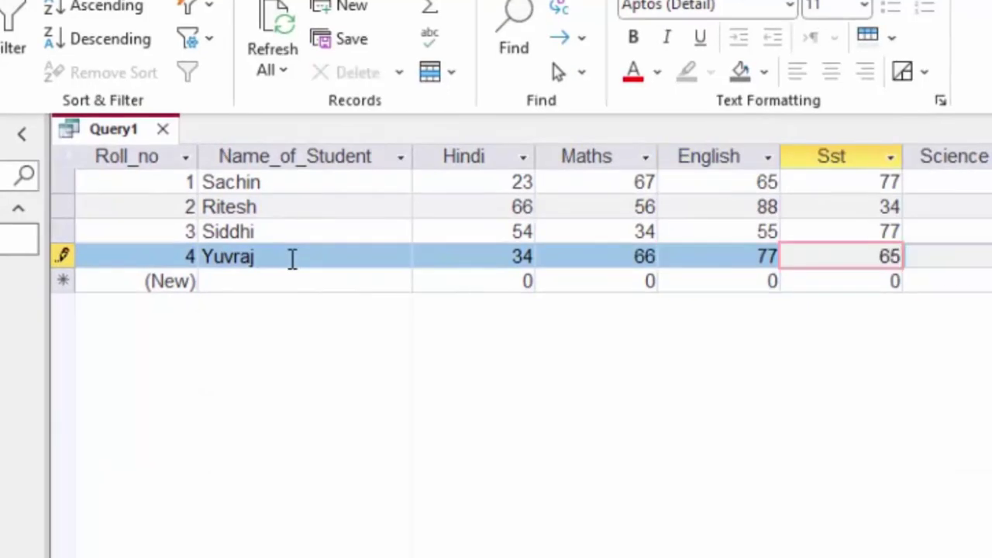
key(Tab)
text(55)
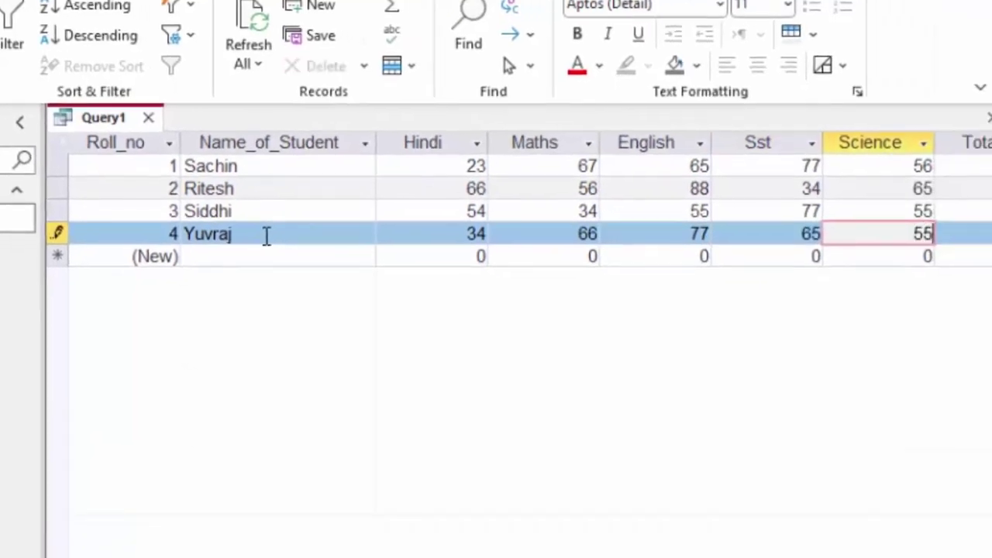
key(Tab)
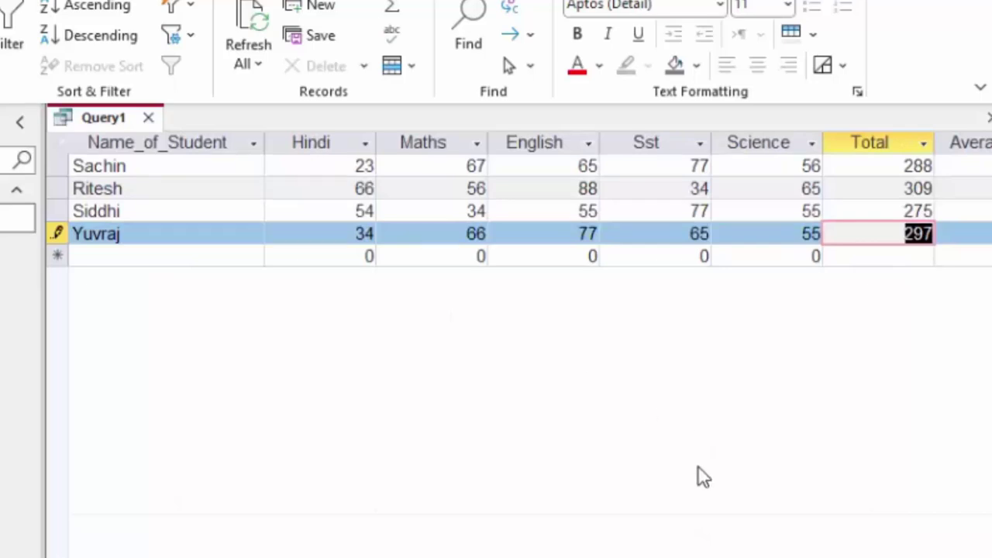
scroll(496, 232, right, 2)
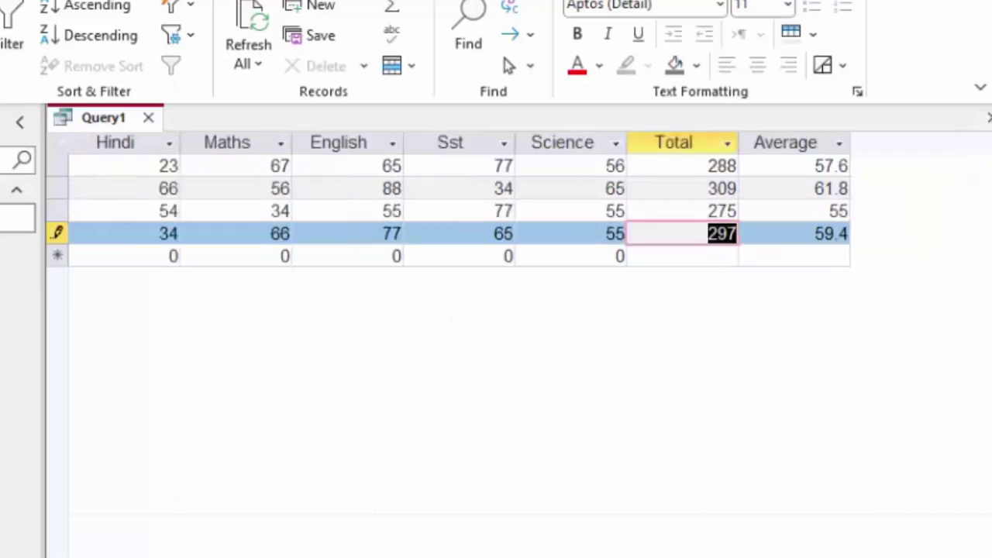
scroll(496, 232, left, 2)
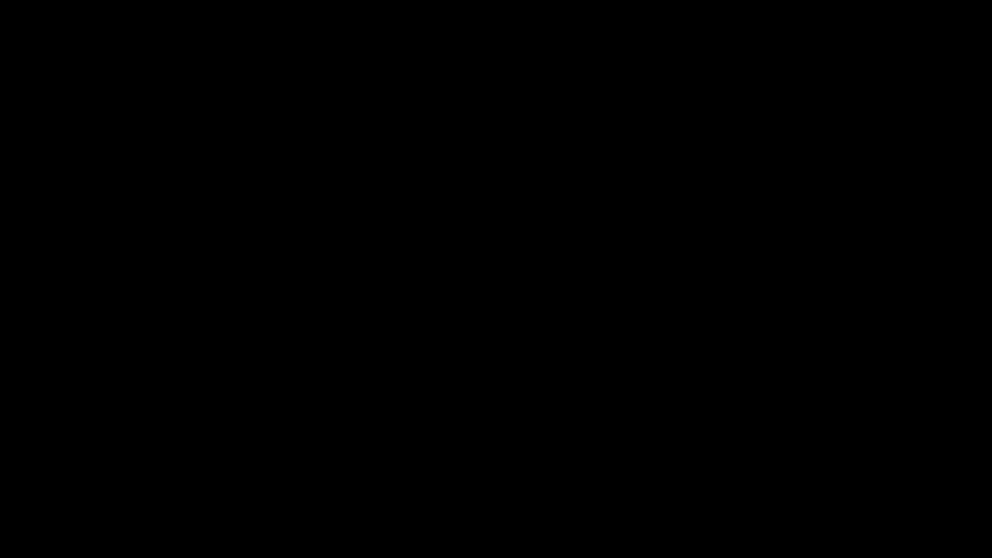
mouse_move(397, 305)
mouse_down()
mouse_move(427, 403)
mouse_move(349, 309)
mouse_up()
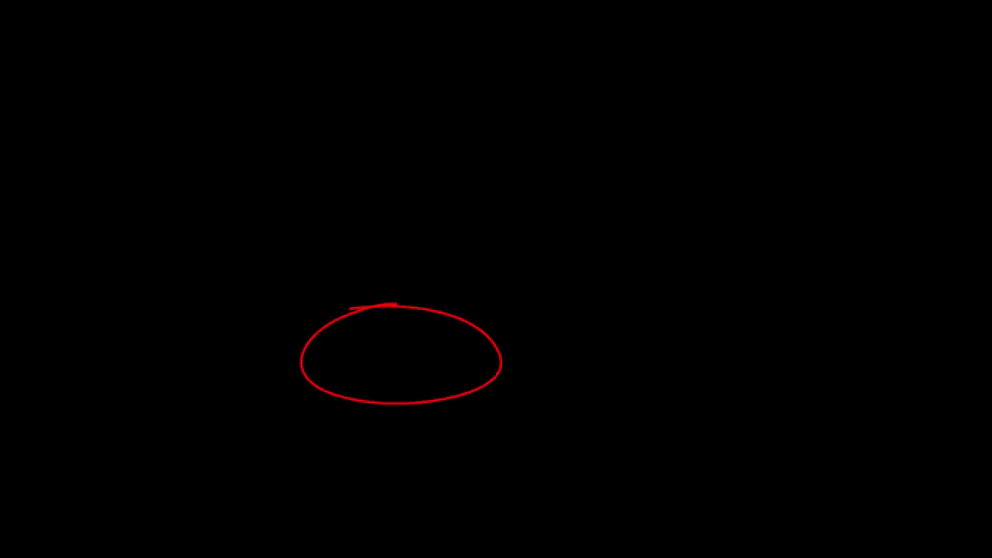